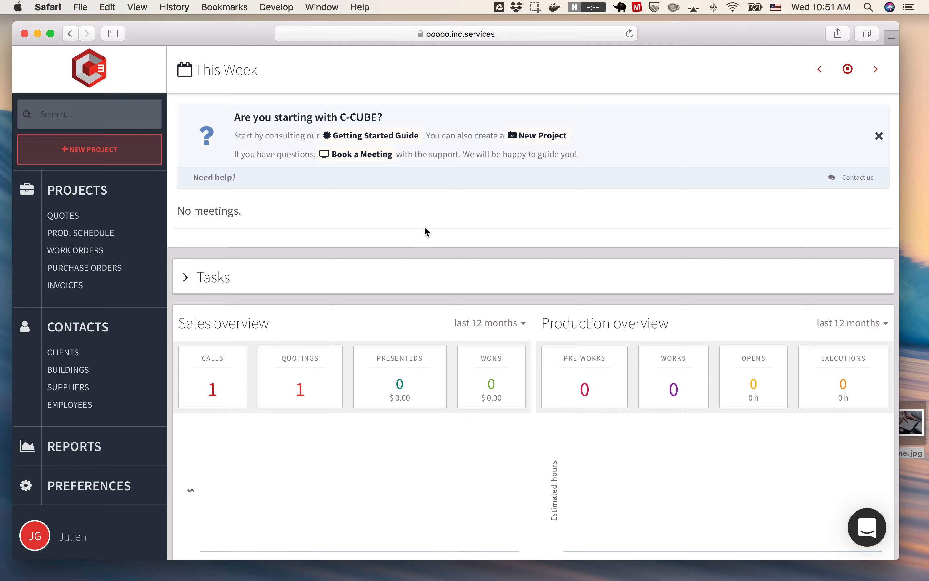
Open project 1000 from the projects list and create a new blank quote in it.
click(77, 192)
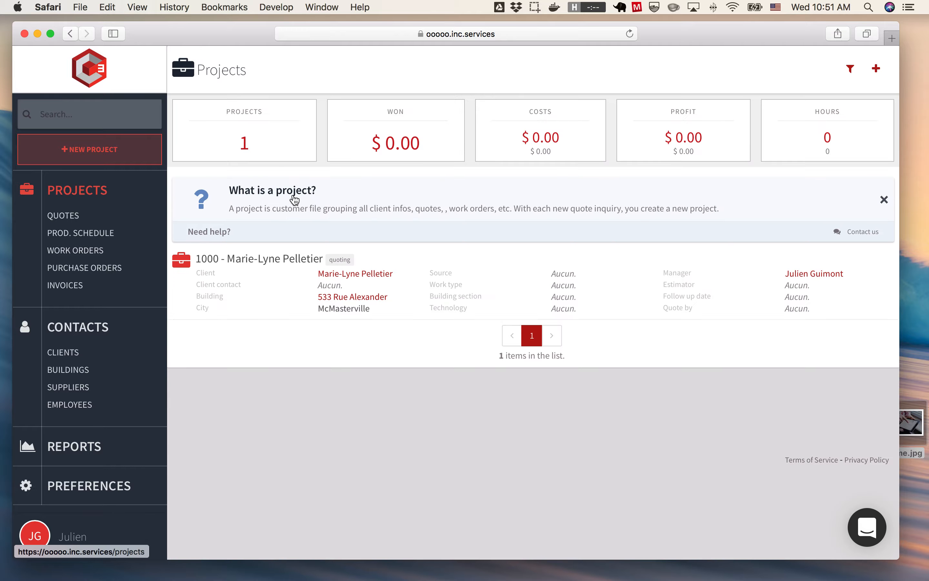
click(296, 296)
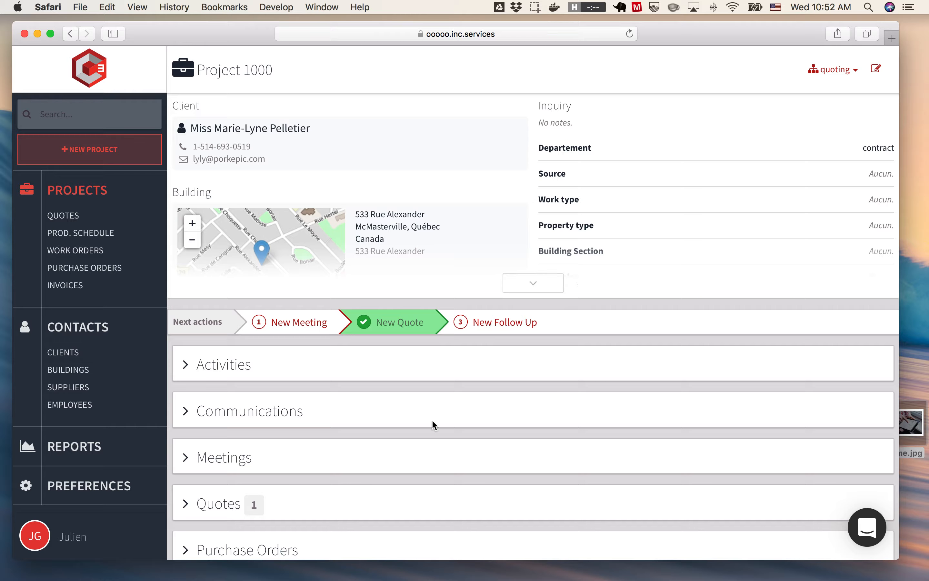
scroll(415, 424, down, 4)
click(208, 371)
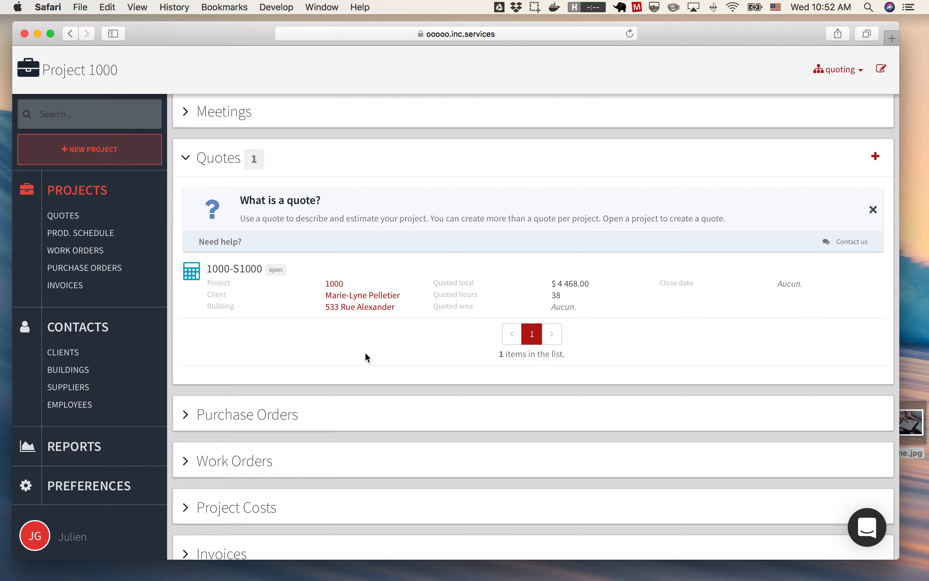
click(878, 157)
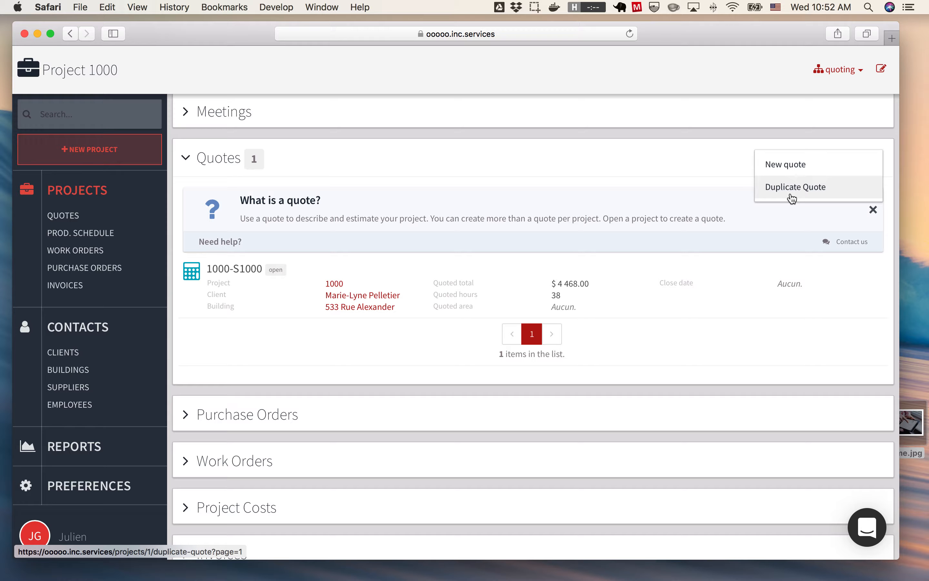
click(791, 174)
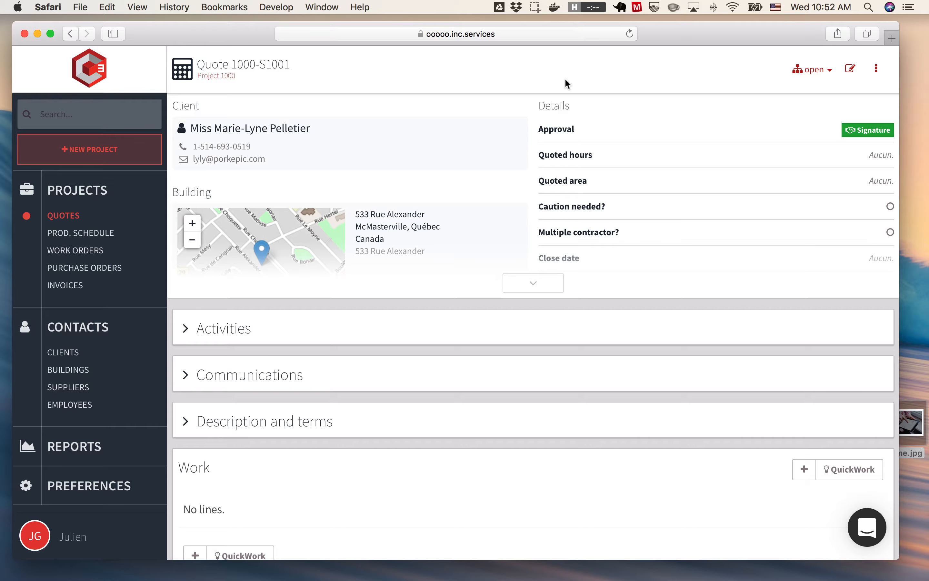
Examine the new quote's header and its Activities, Communications, and Description and terms sections.
drag(235, 62, 318, 64)
click(318, 64)
scroll(427, 388, down, 3)
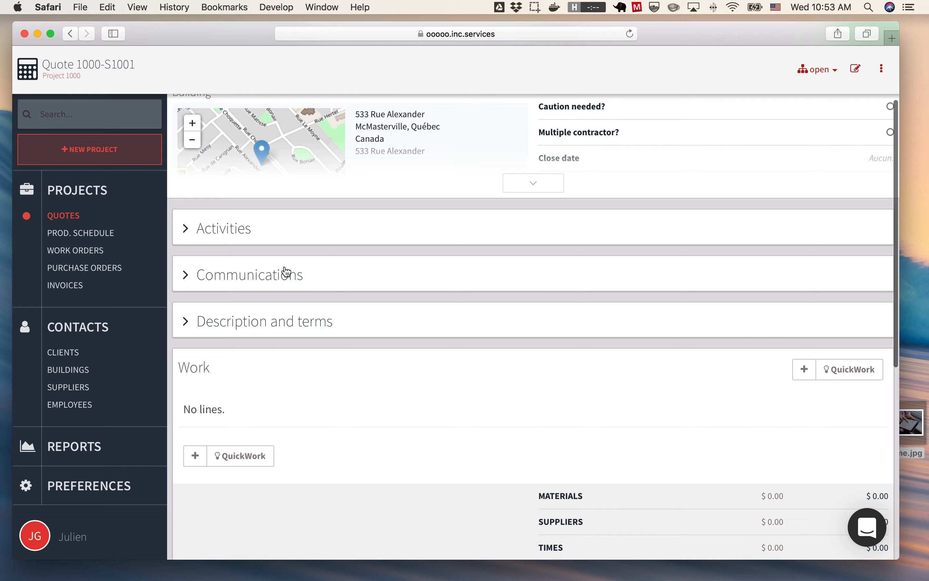
click(241, 229)
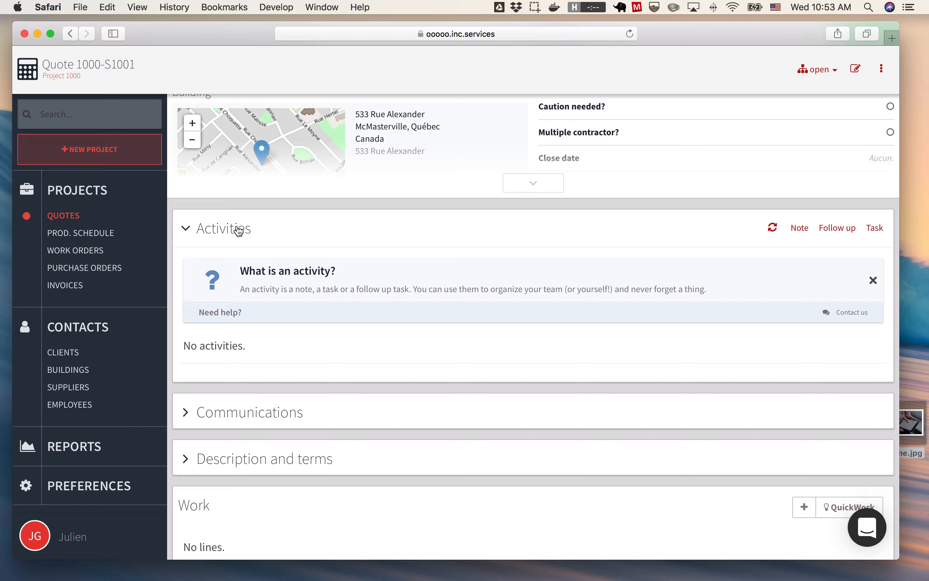
click(239, 231)
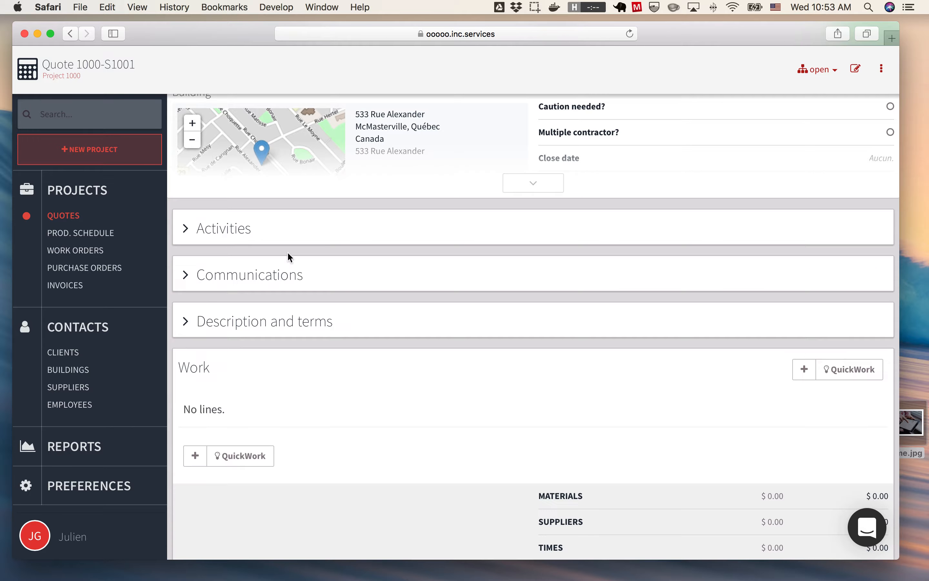
click(277, 275)
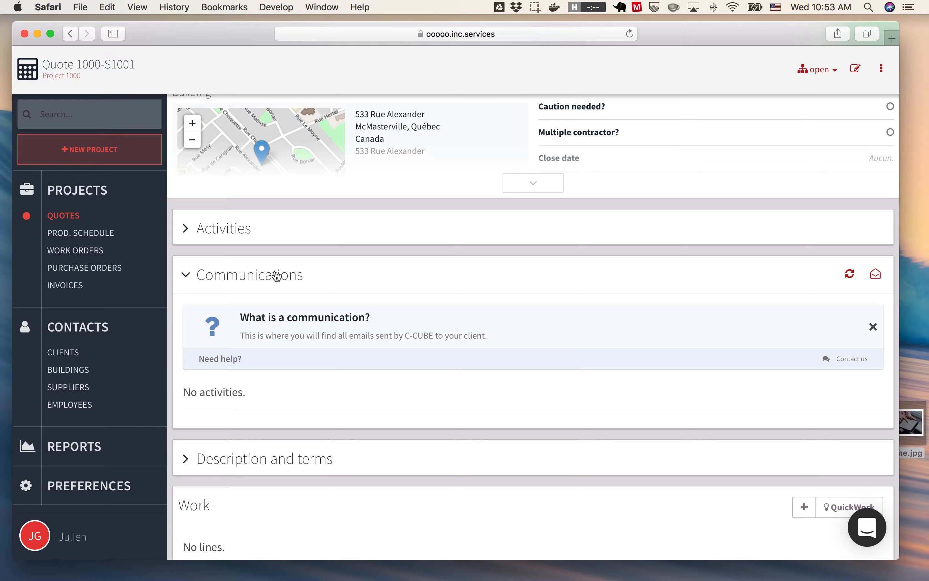
click(277, 275)
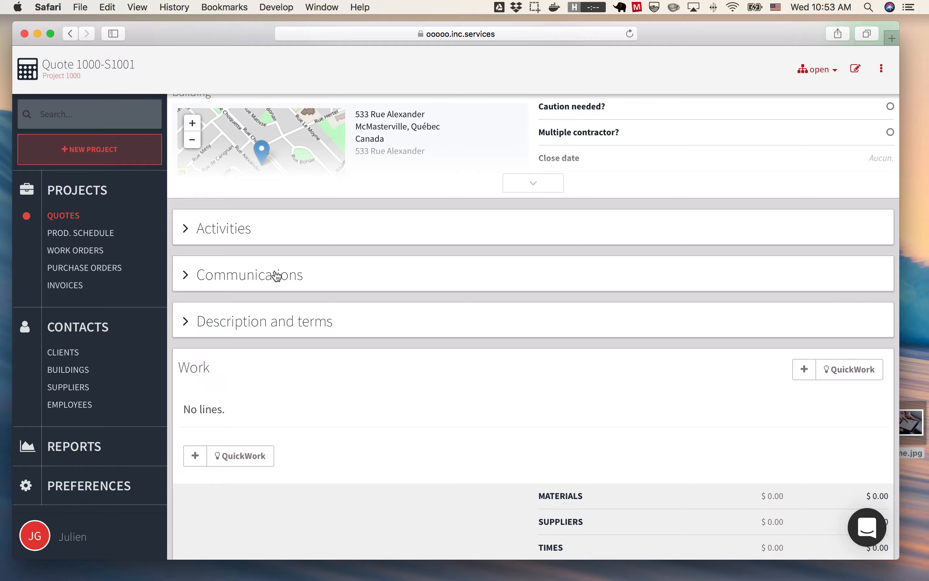
scroll(318, 367, down, 3)
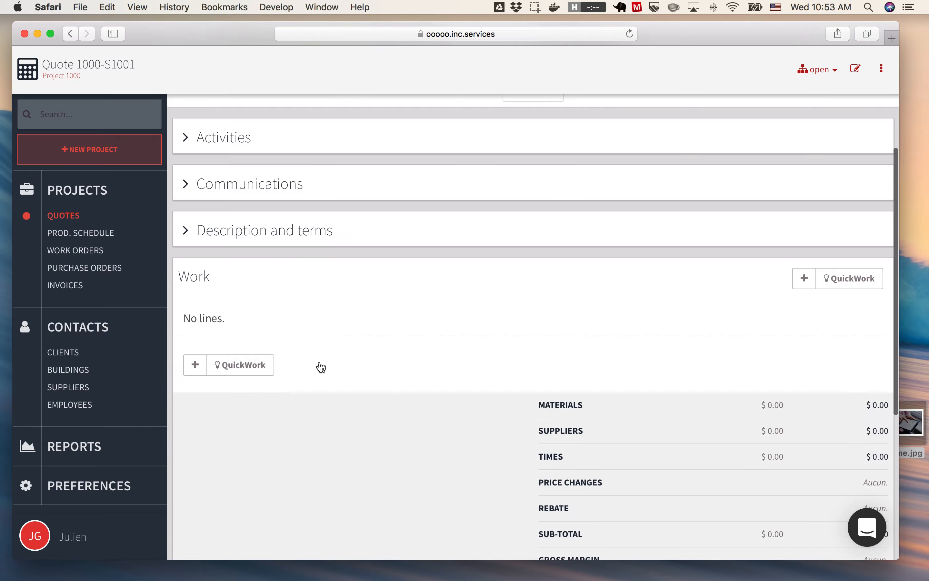
click(258, 236)
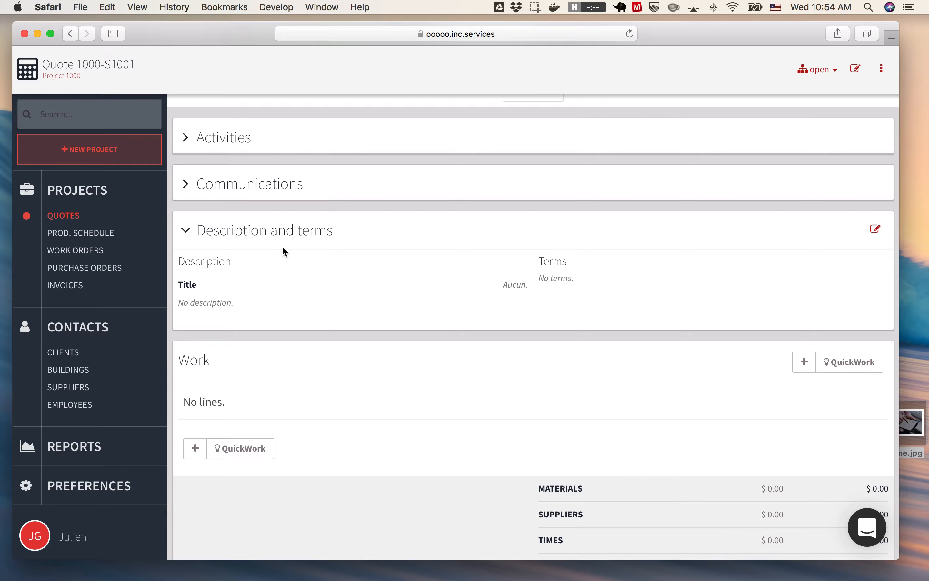
click(262, 229)
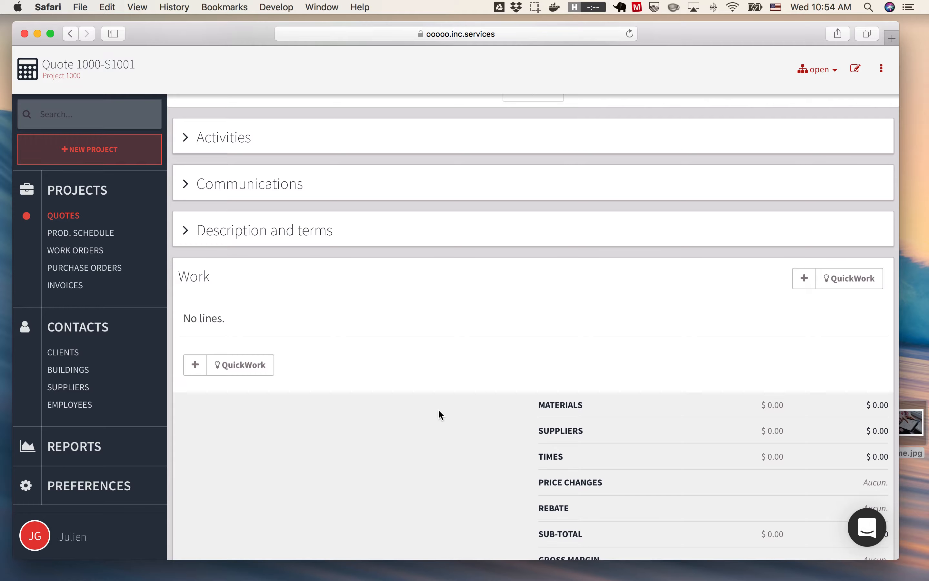
Examine the price breakdown under the quote's work section and the contents of its Pictures & files section.
scroll(438, 409, down, 4)
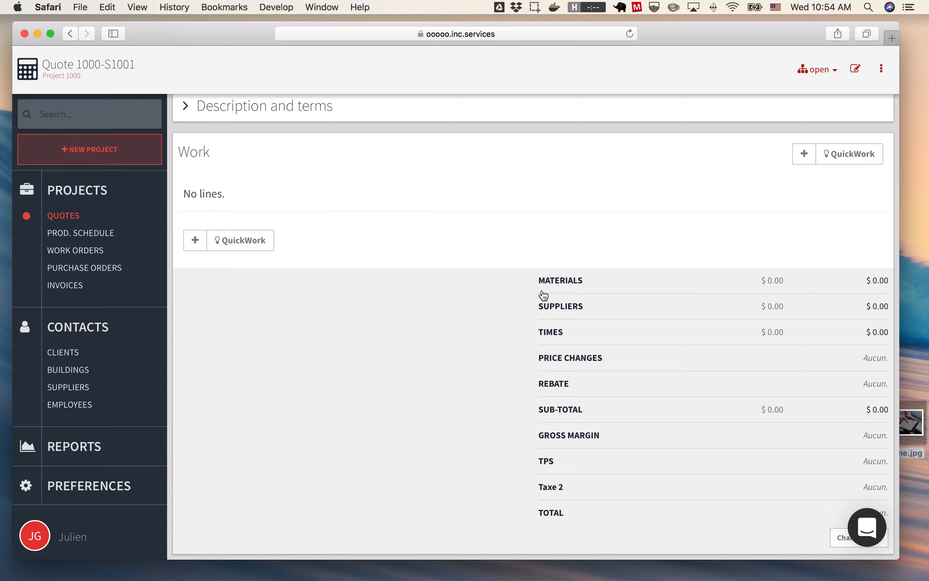
scroll(465, 312, down, 3)
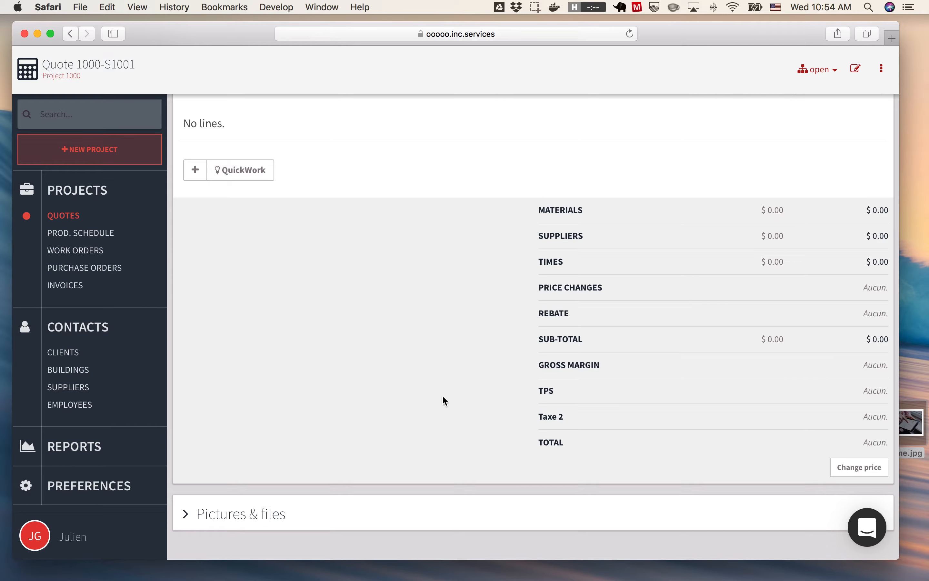
scroll(400, 394, down, 3)
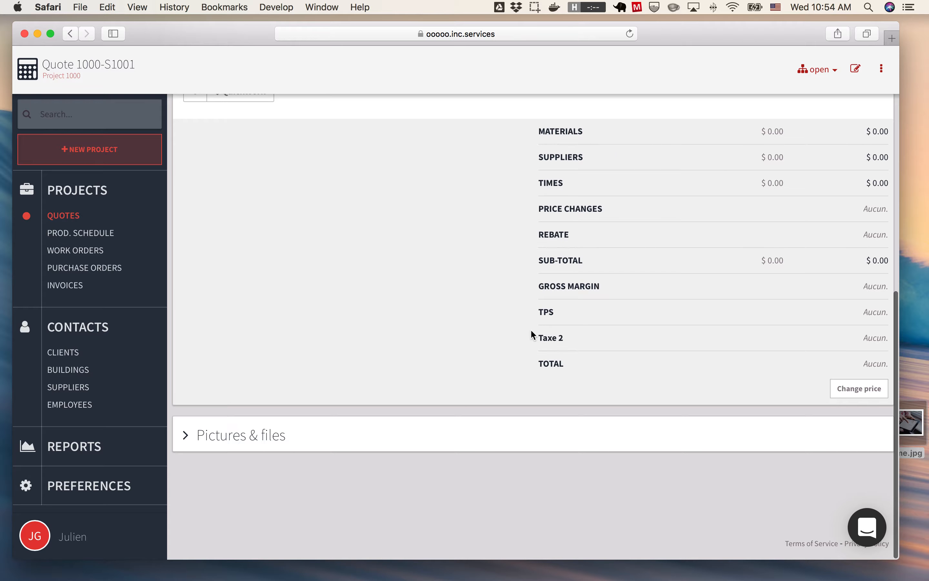
click(245, 446)
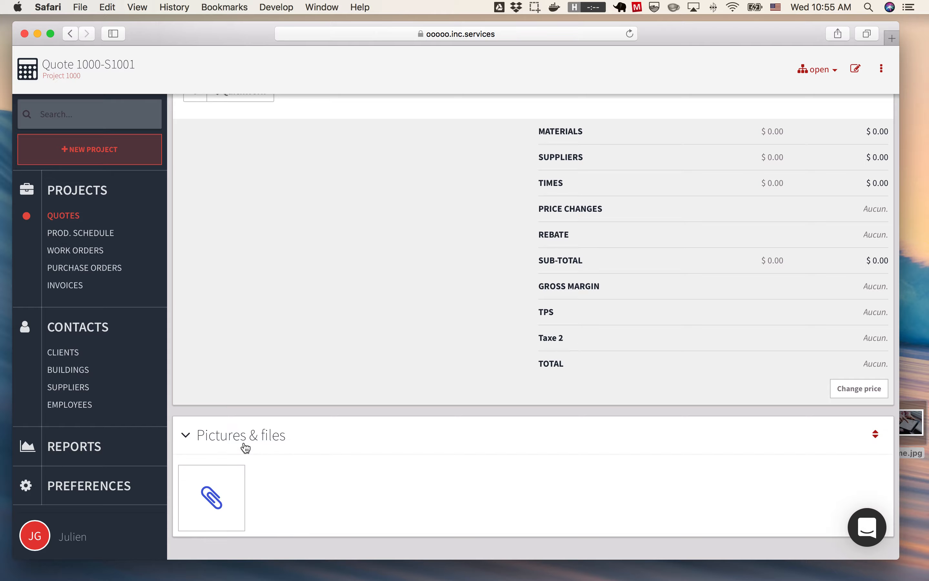
scroll(315, 480, down, 3)
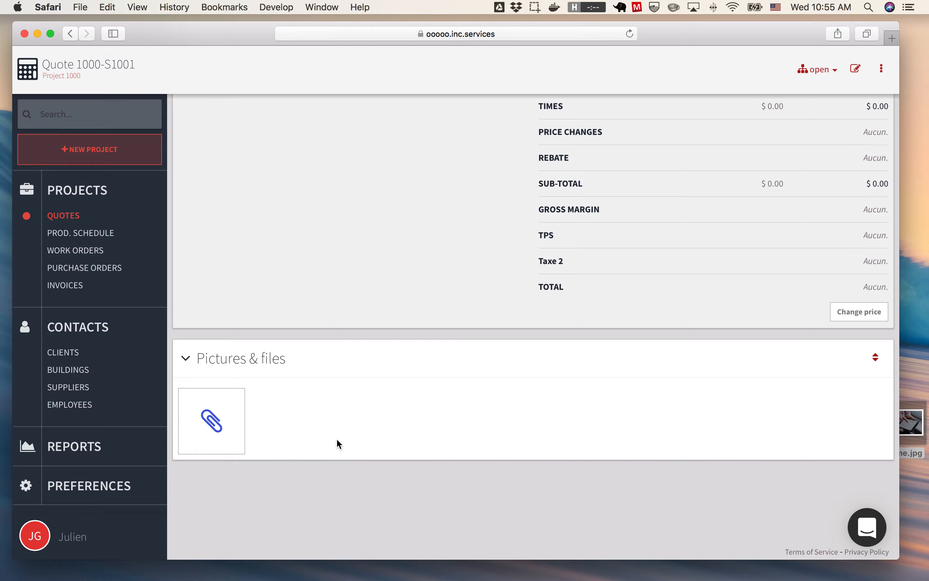
click(238, 360)
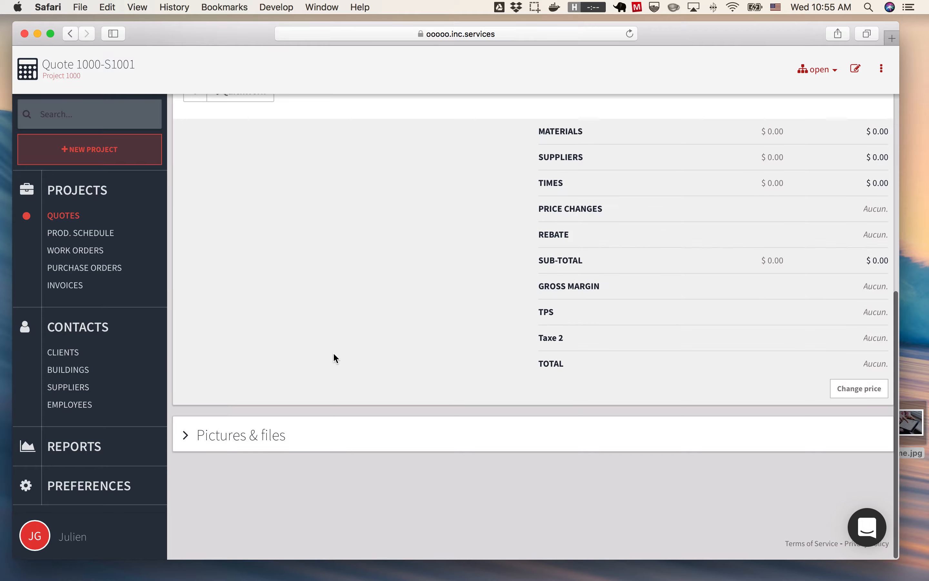
Add the PITCHED ROOF QuickWork to the quote's work section.
scroll(393, 321, up, 5)
scroll(392, 322, up, 2)
scroll(393, 322, down, 2)
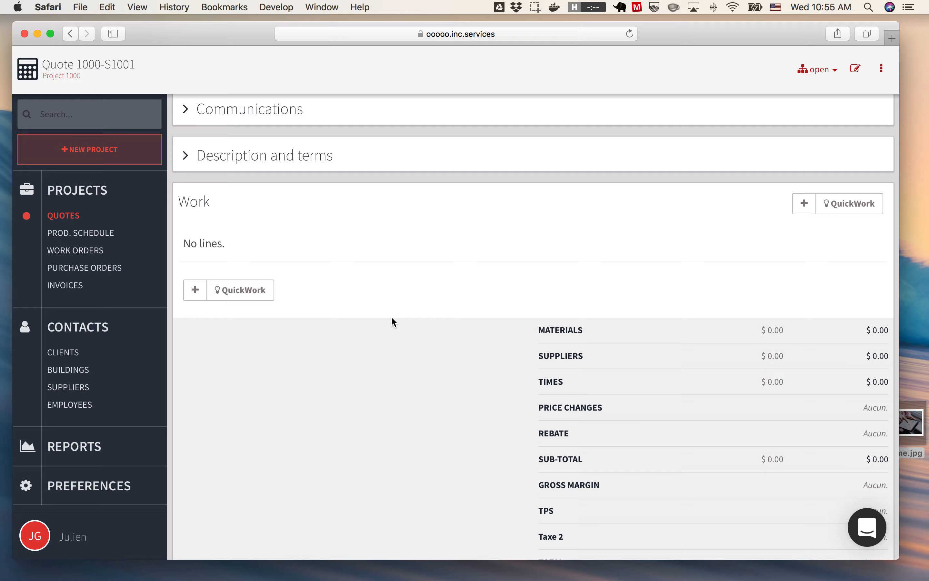
click(243, 297)
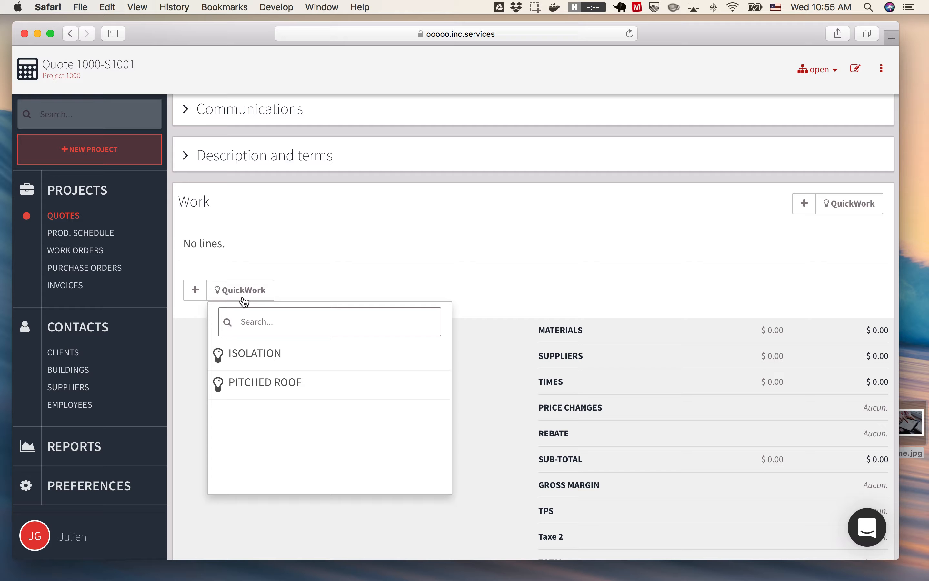
click(282, 383)
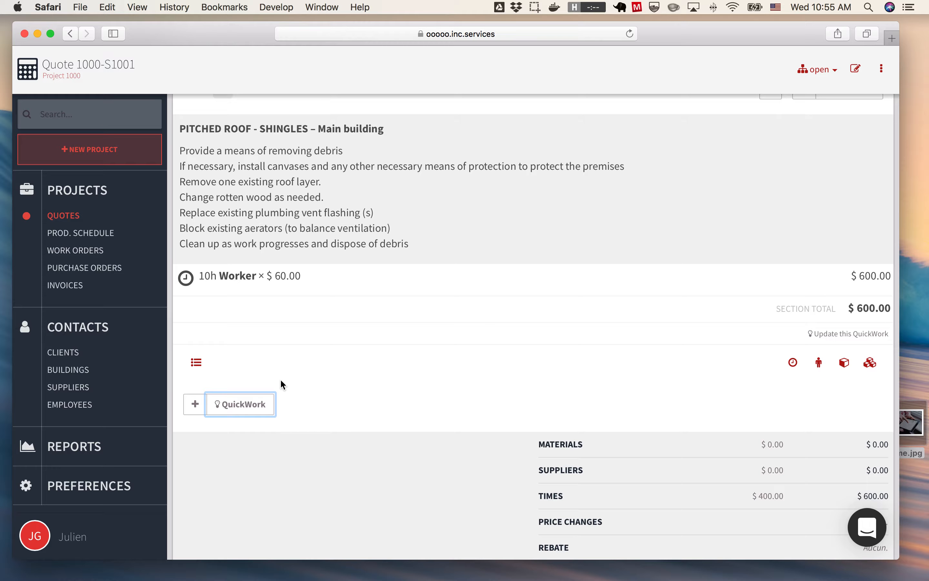
Inspect the edit forms for the pitched roof description and the section's time entries, closing each without saving.
click(334, 171)
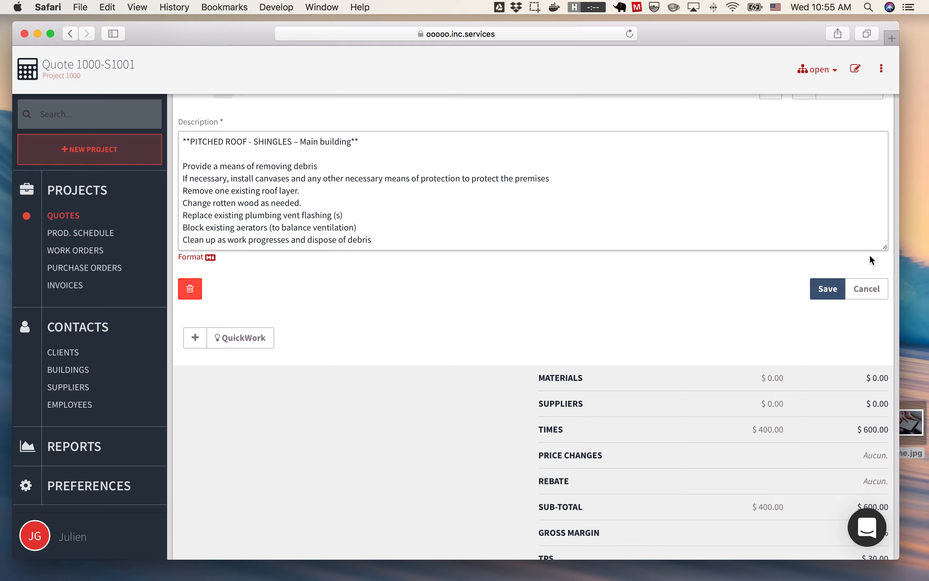
click(867, 288)
click(336, 289)
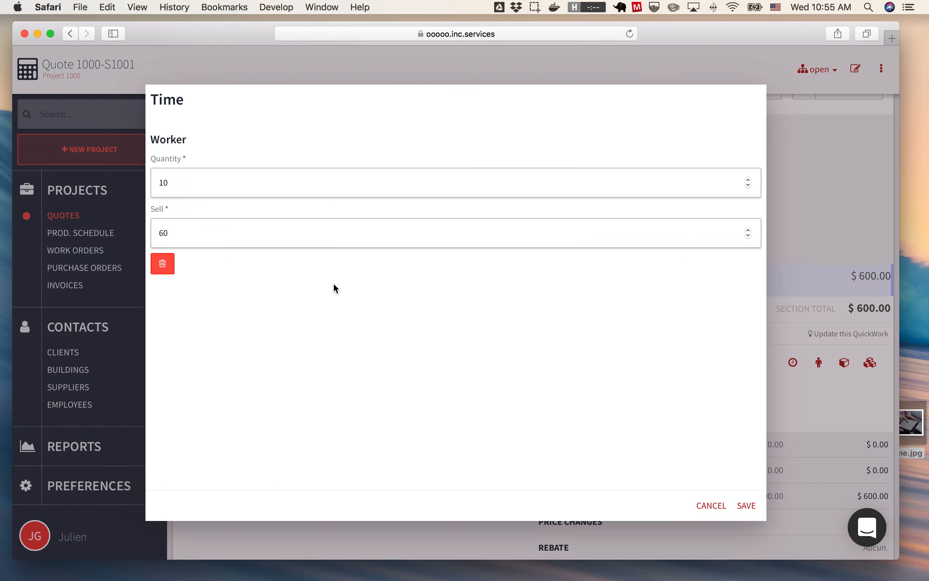
click(712, 505)
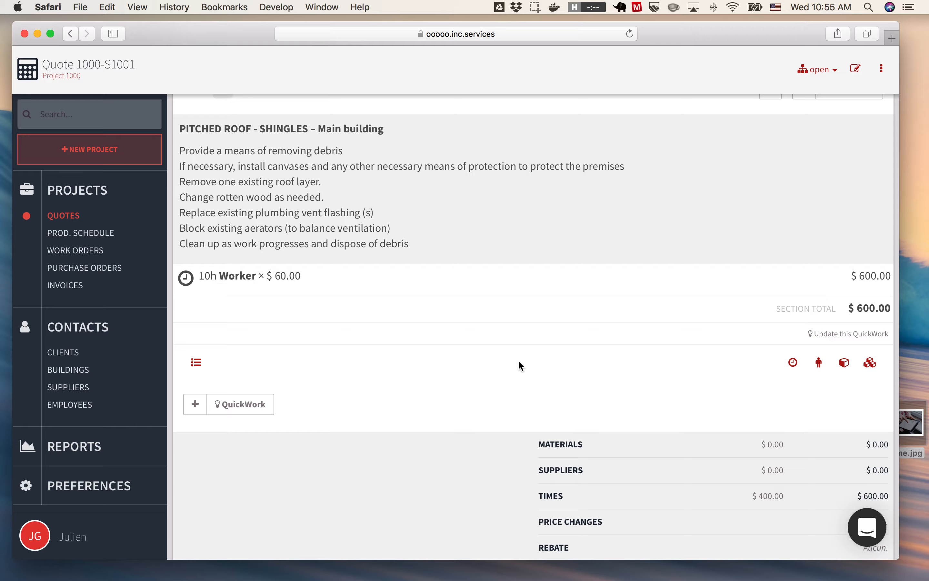
click(792, 362)
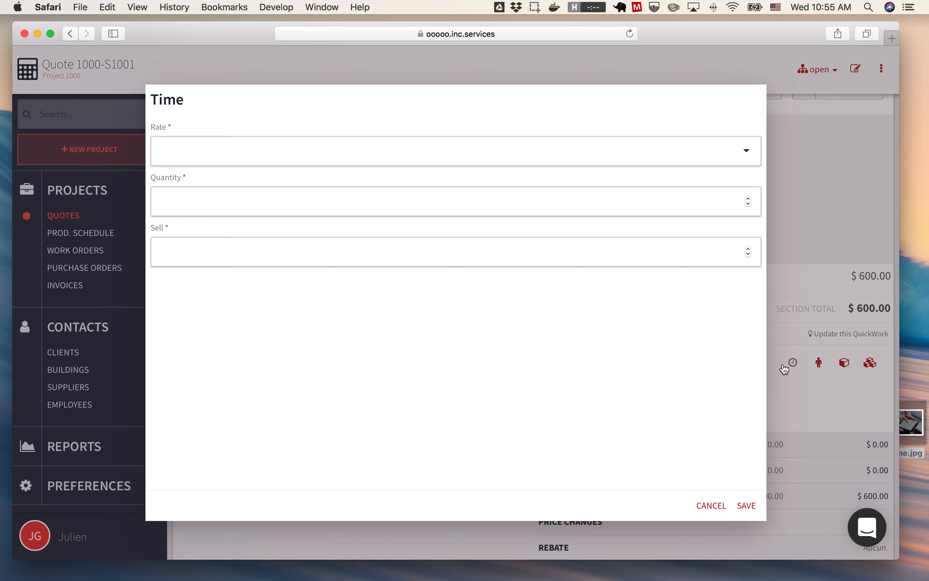
click(701, 504)
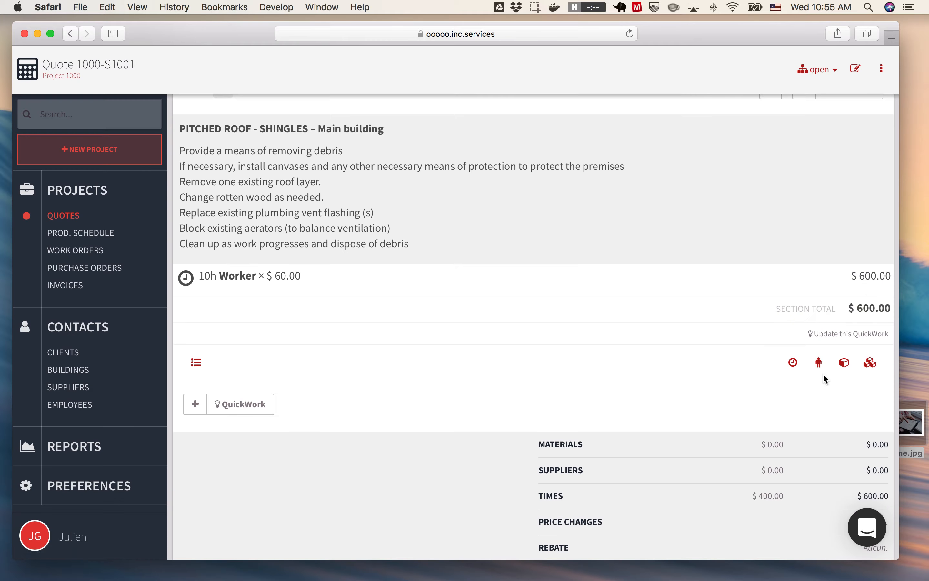
Start a supplier entry for the pitched roof section, try "plumbing" as its description, and clear the text.
click(819, 362)
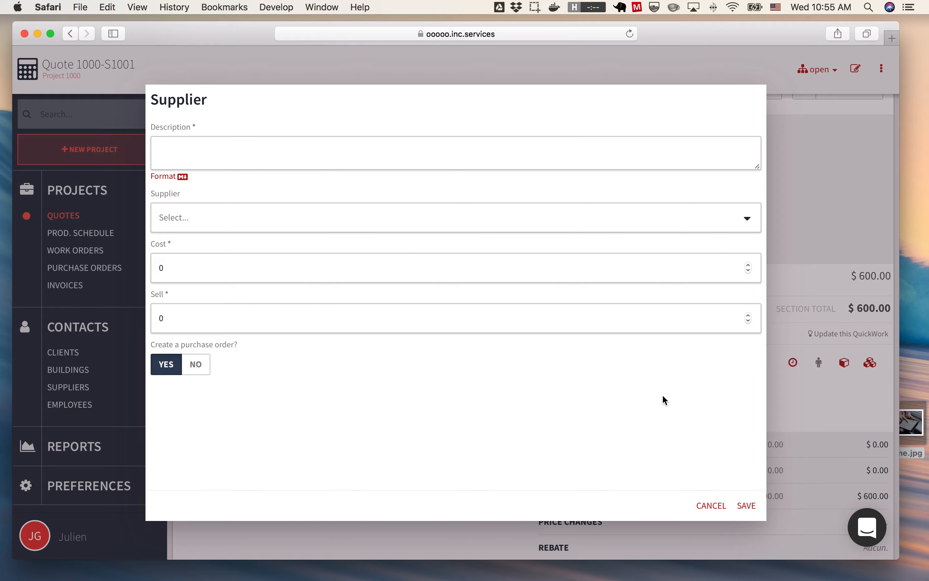
click(334, 154)
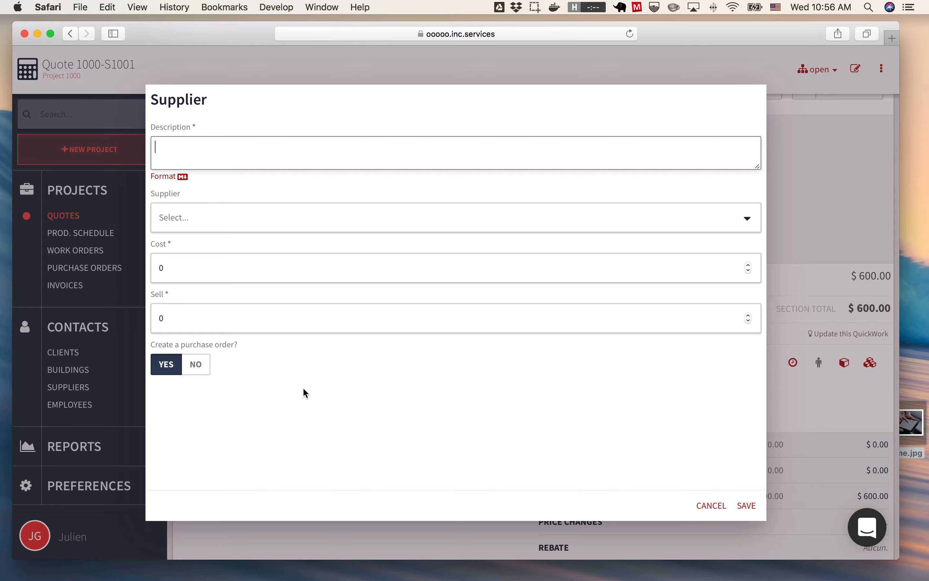
text(plumber)
key(BackSpace)
key(BackSpace)
text(ing)
key(super+a)
key(BackSpace)
Set the supplier entry to create no purchase order, and discard the entry.
click(304, 414)
click(190, 161)
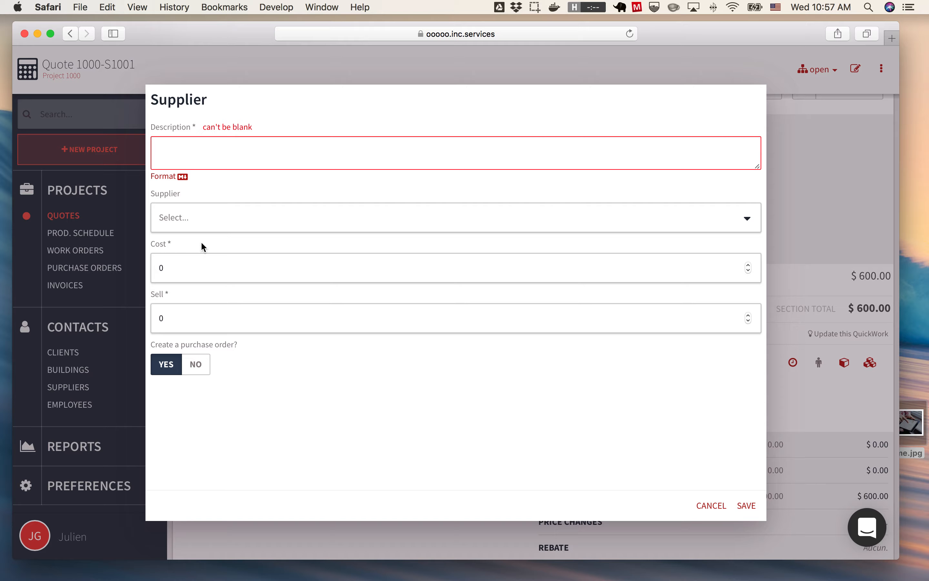
click(200, 316)
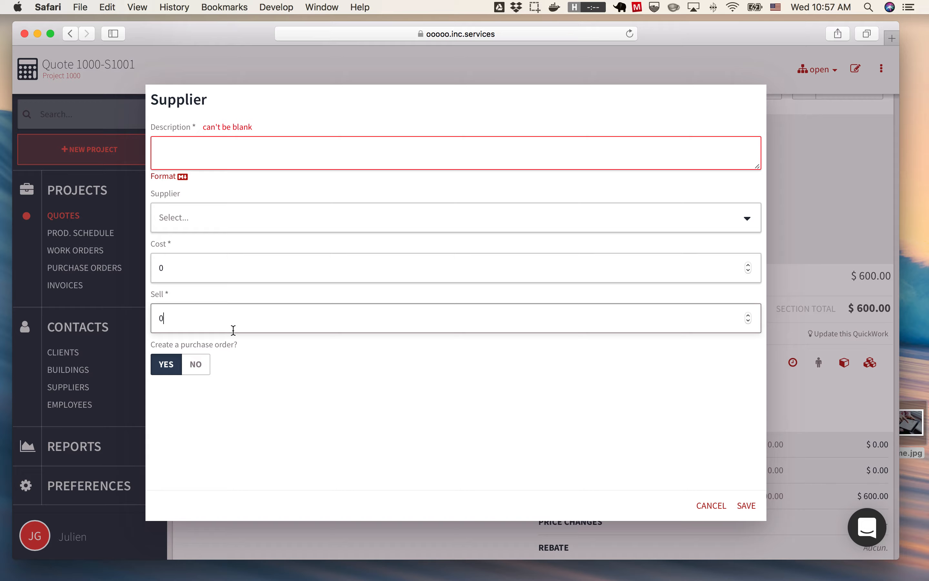
click(194, 368)
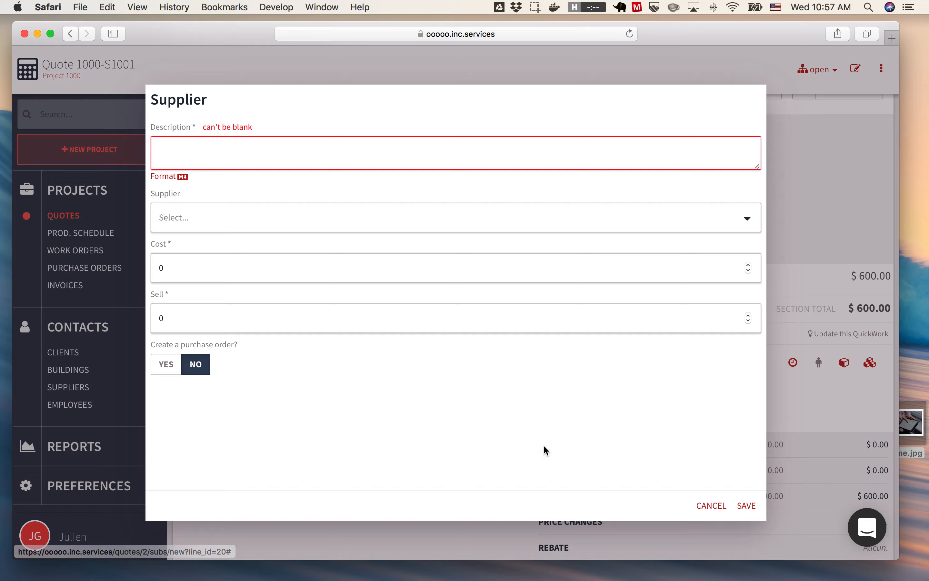
click(235, 165)
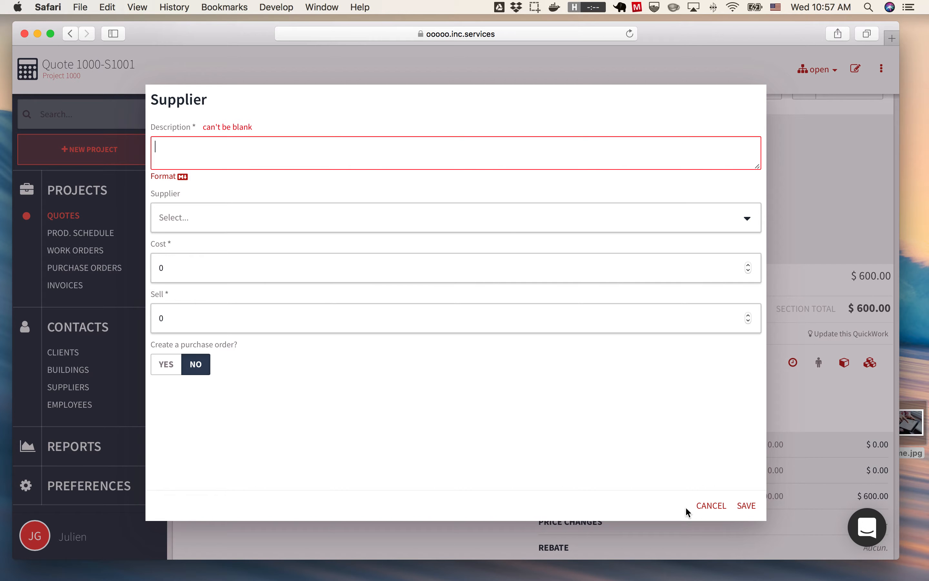
click(707, 506)
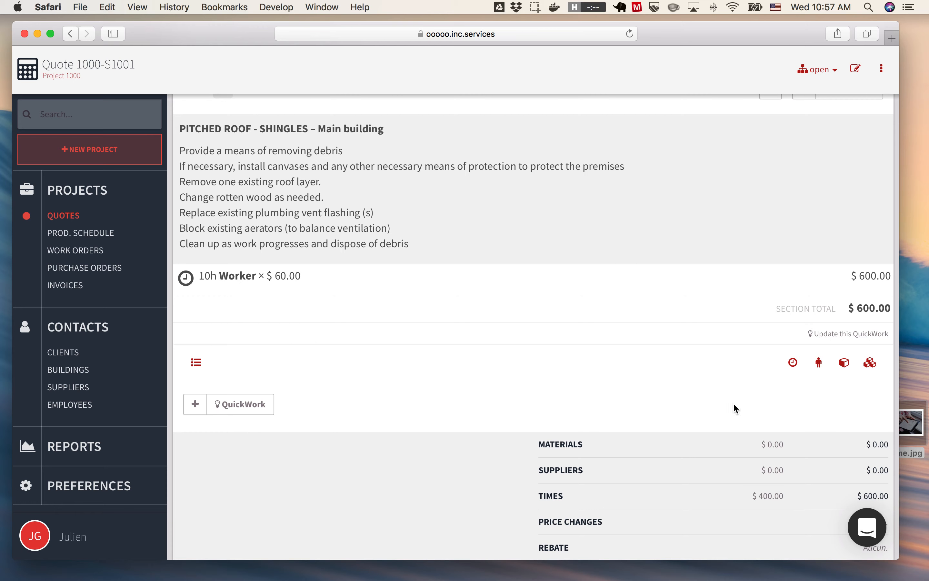
Inspect the new material form for the pitched roof section and close it without saving.
click(842, 365)
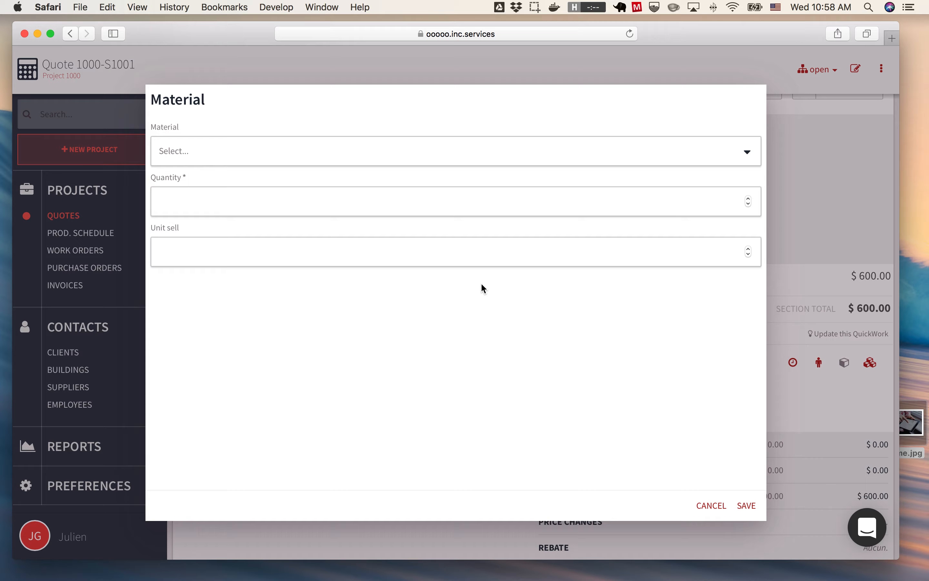
click(711, 506)
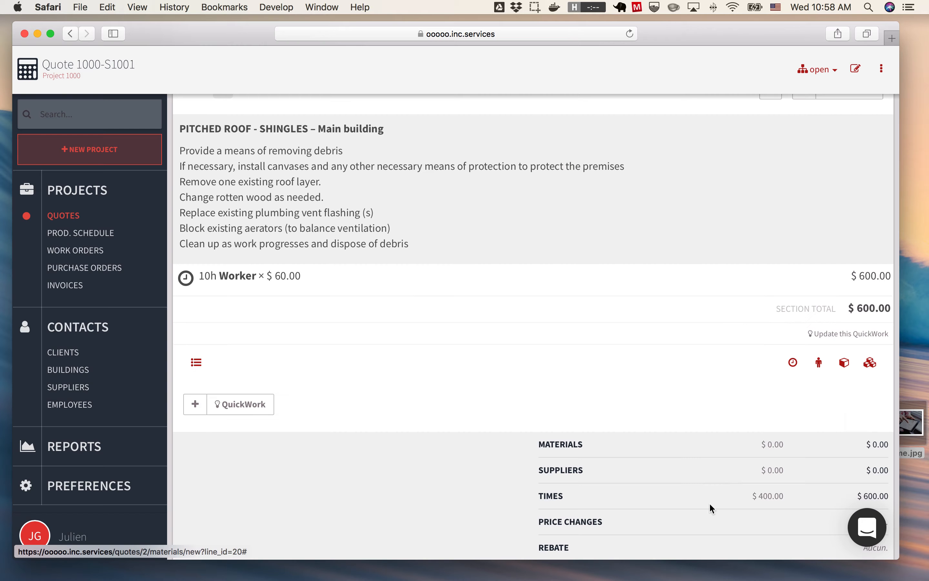
Apply the Pitched Roof assembly to the section with surface area 2000, BP Dakota shingle and starter length 200.
click(870, 367)
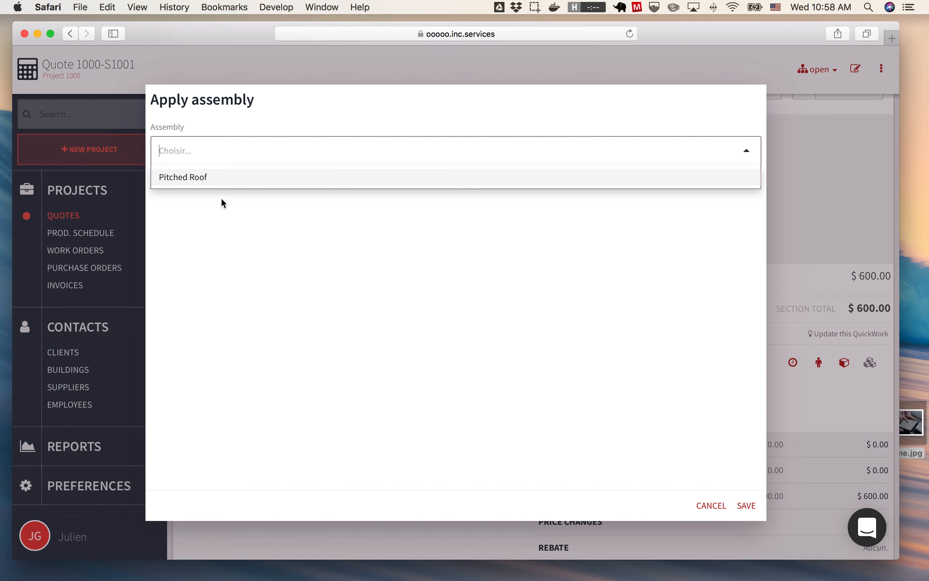
click(198, 179)
click(218, 191)
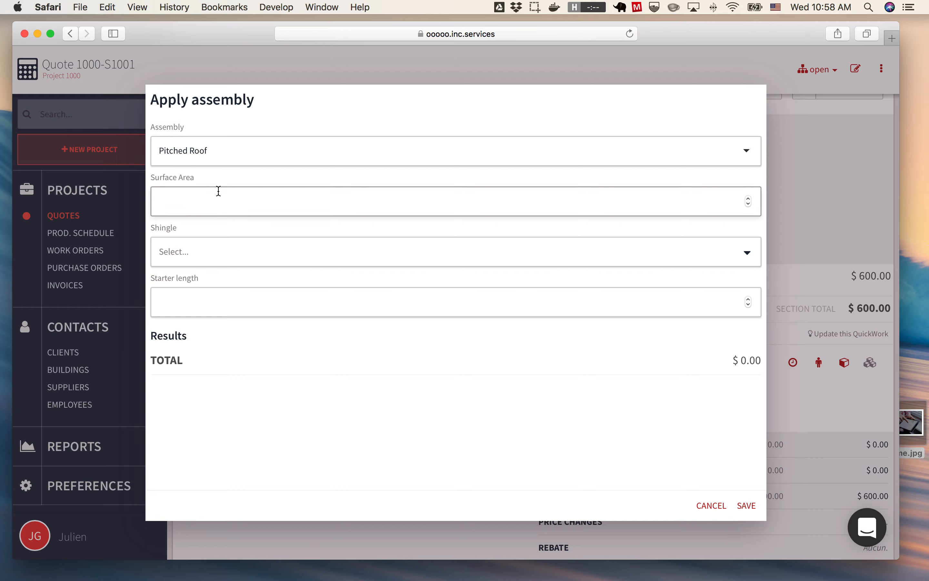
text(2000)
click(230, 252)
scroll(280, 389, down, 2)
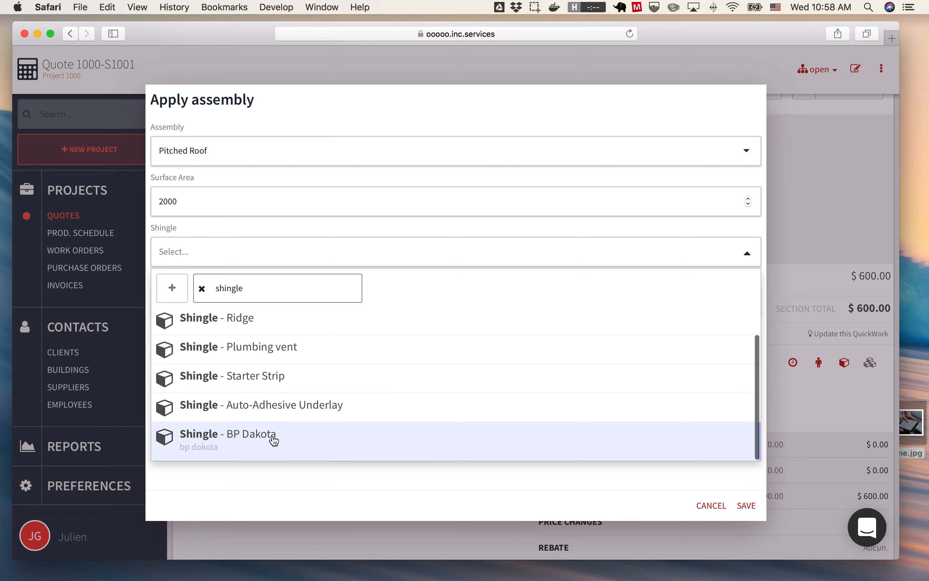
click(271, 437)
click(204, 298)
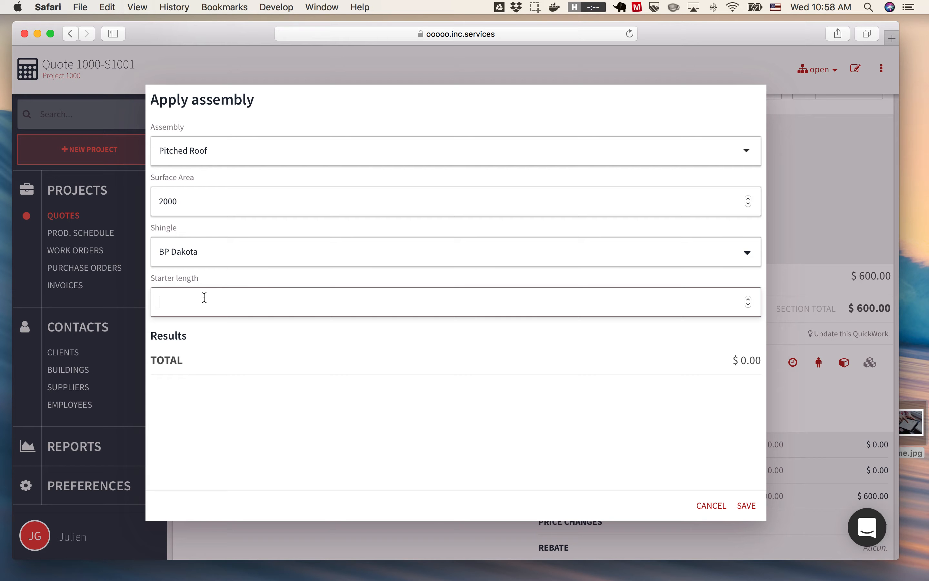
text(200)
scroll(538, 380, down, 1)
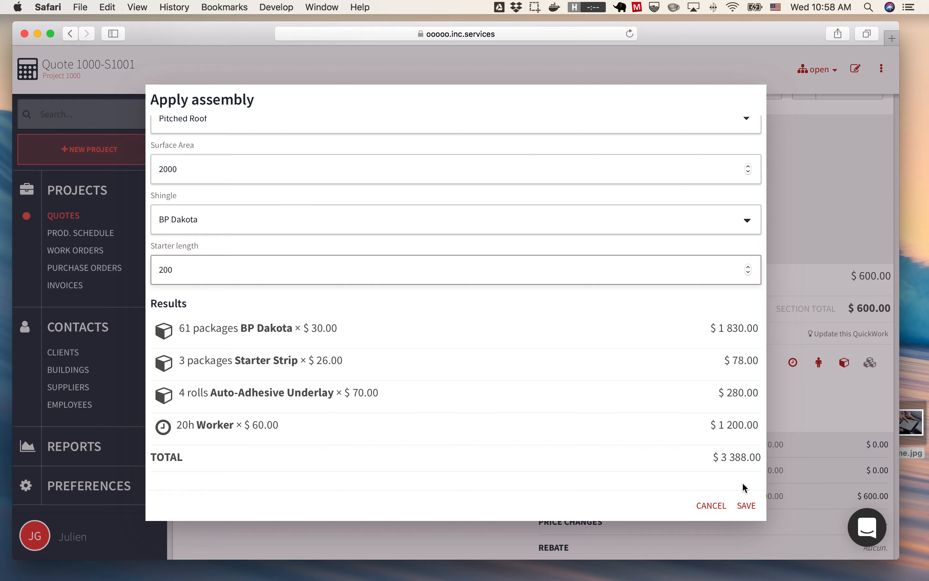
click(745, 505)
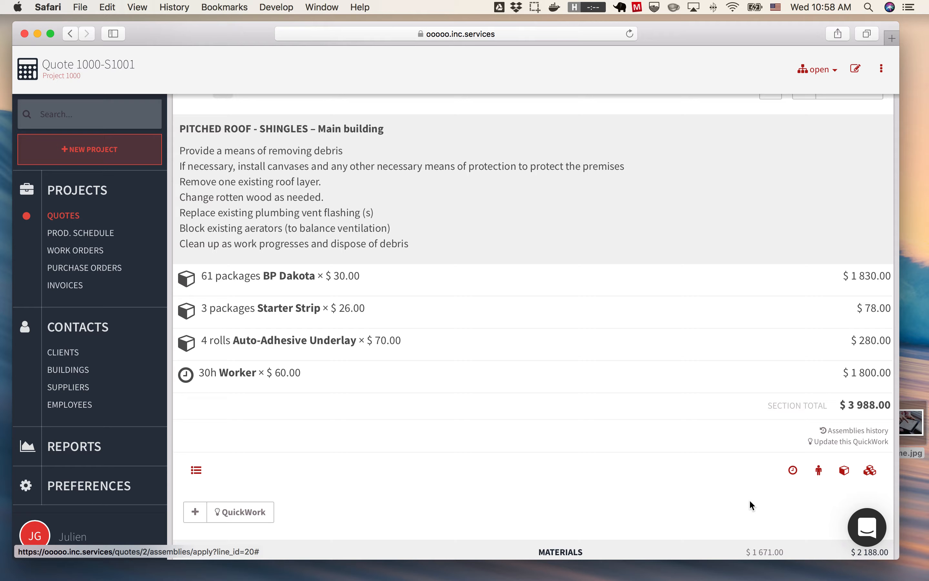
Set the Worker time quantity in the pitched roof section to 35 hours and save it.
click(251, 375)
click(192, 179)
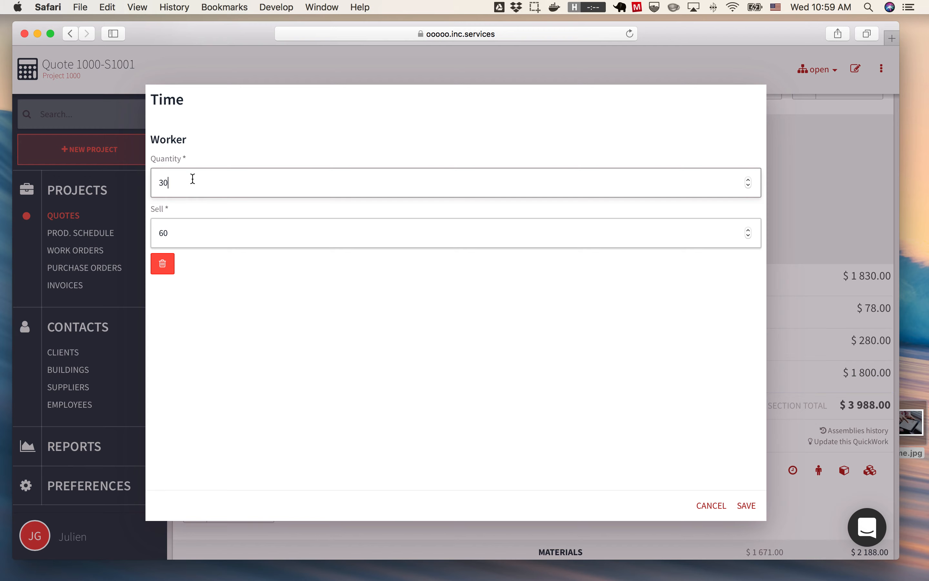
key(BackSpace)
key(BackSpace)
text(35)
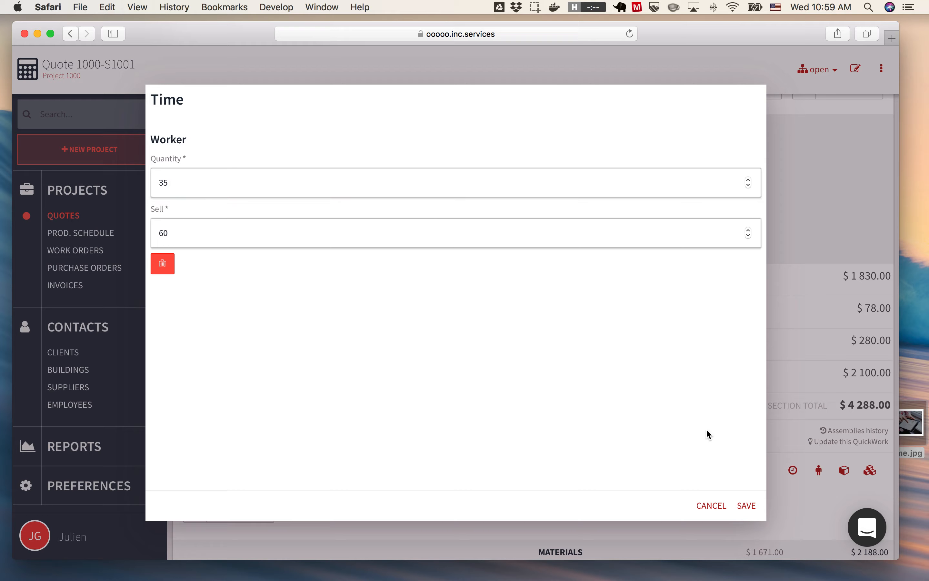
click(746, 506)
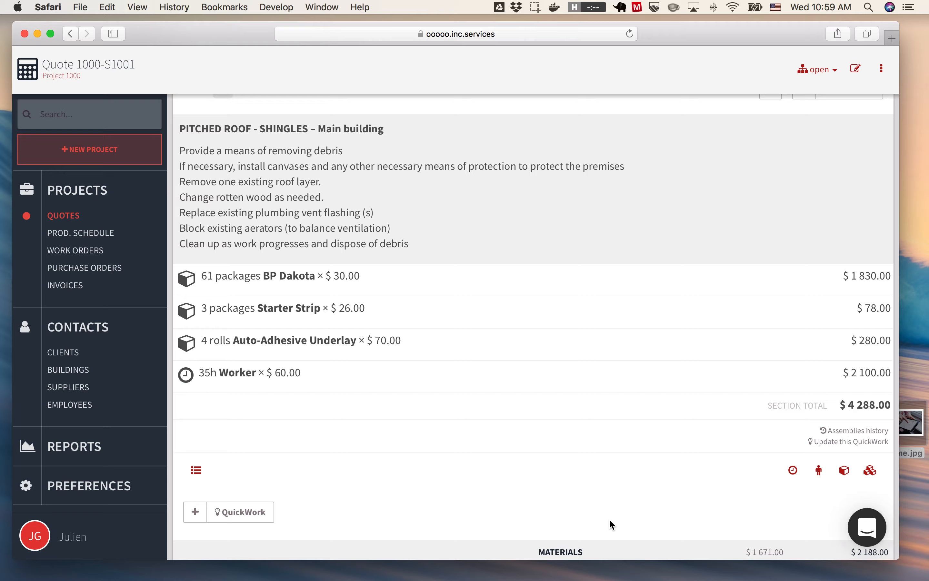
Add the ISOLATION QuickWork as another work section below the pitched roof.
scroll(609, 519, down, 5)
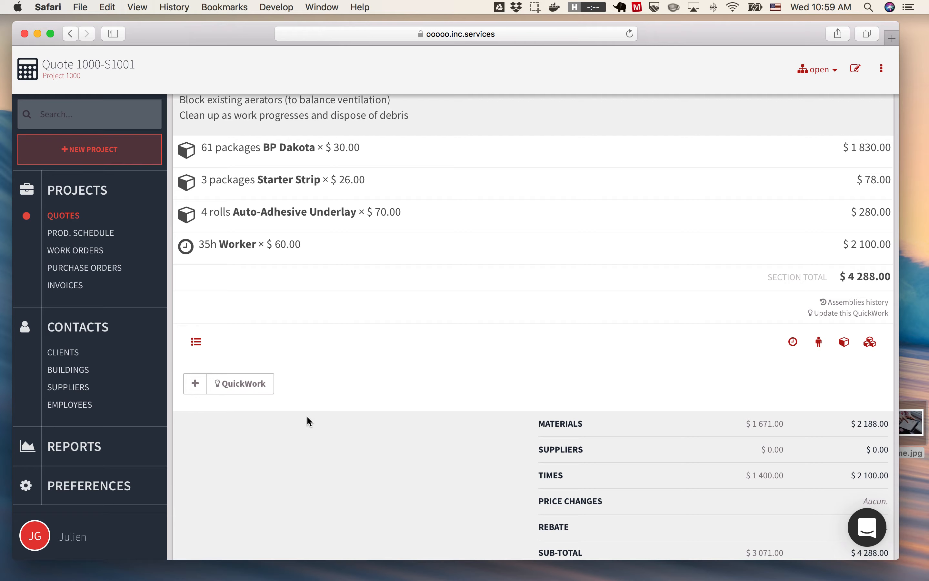
click(245, 389)
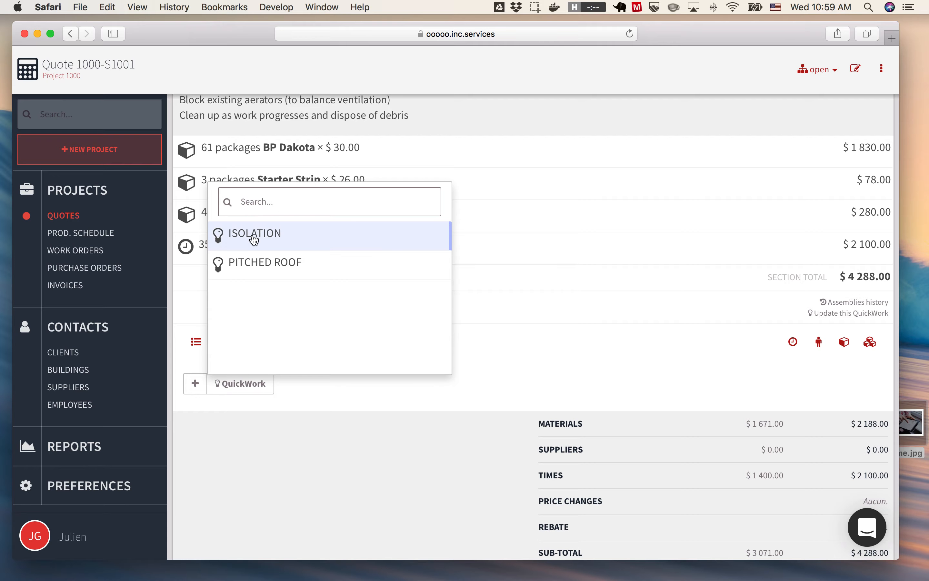
click(254, 240)
scroll(416, 384, down, 5)
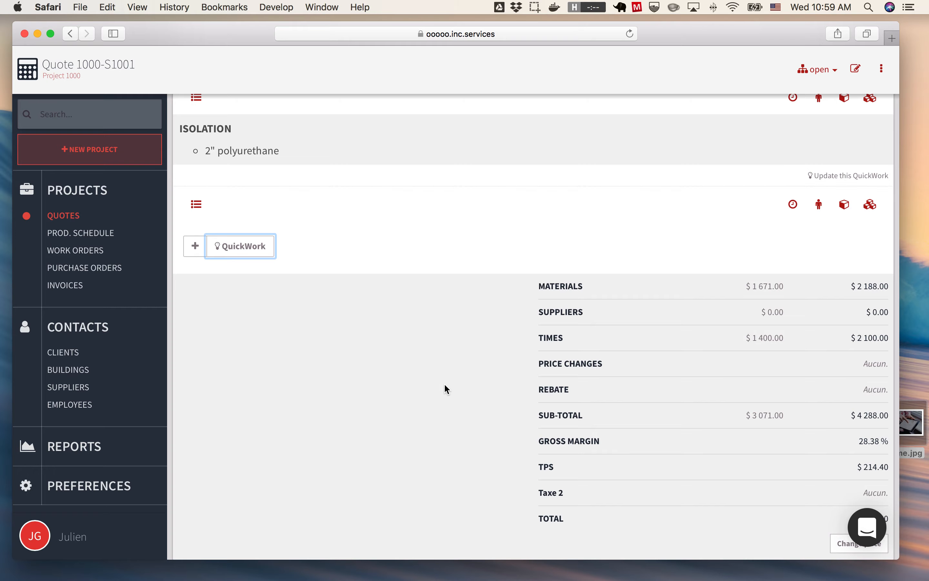
Change the quote's price by forcing a desired margin of 25 % and save the change.
scroll(576, 376, down, 2)
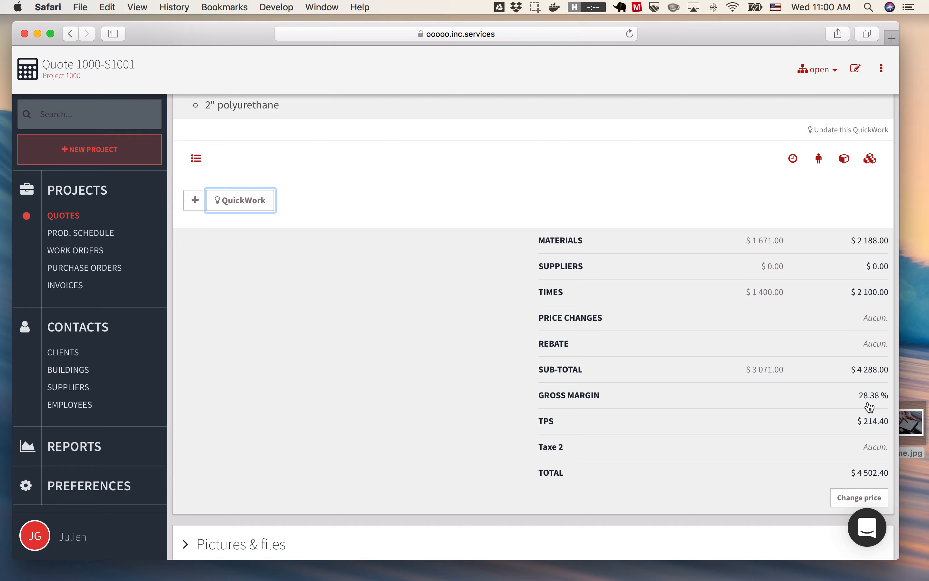
scroll(759, 446, down, 2)
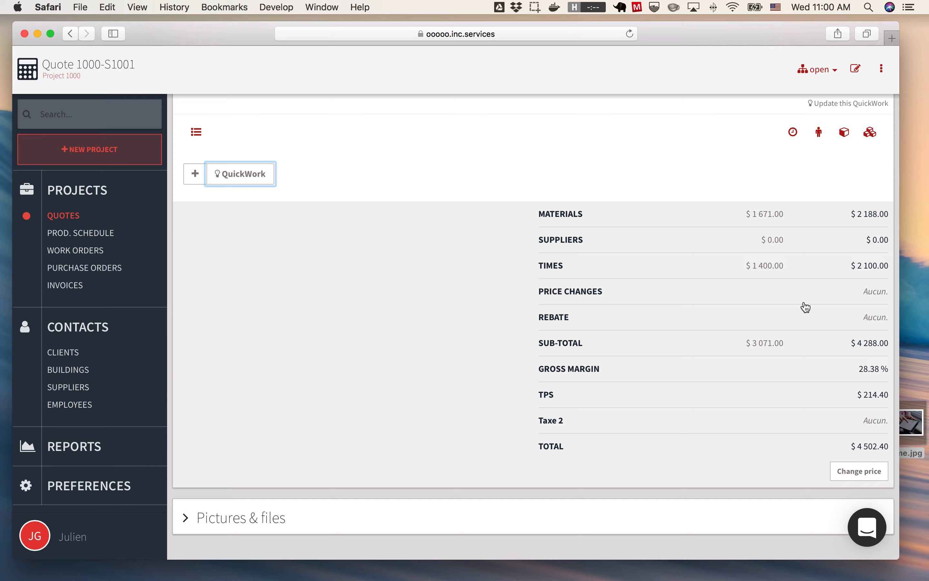
click(848, 472)
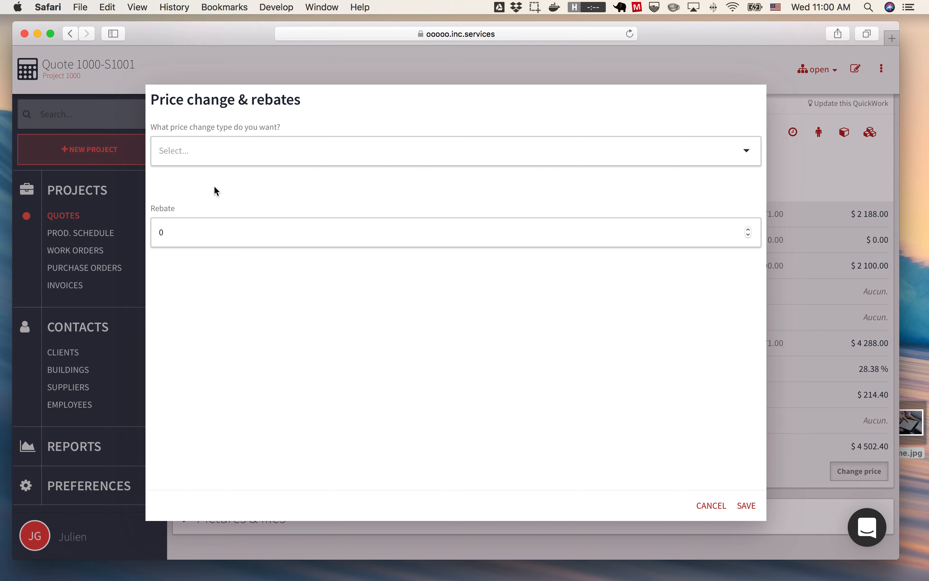
click(208, 157)
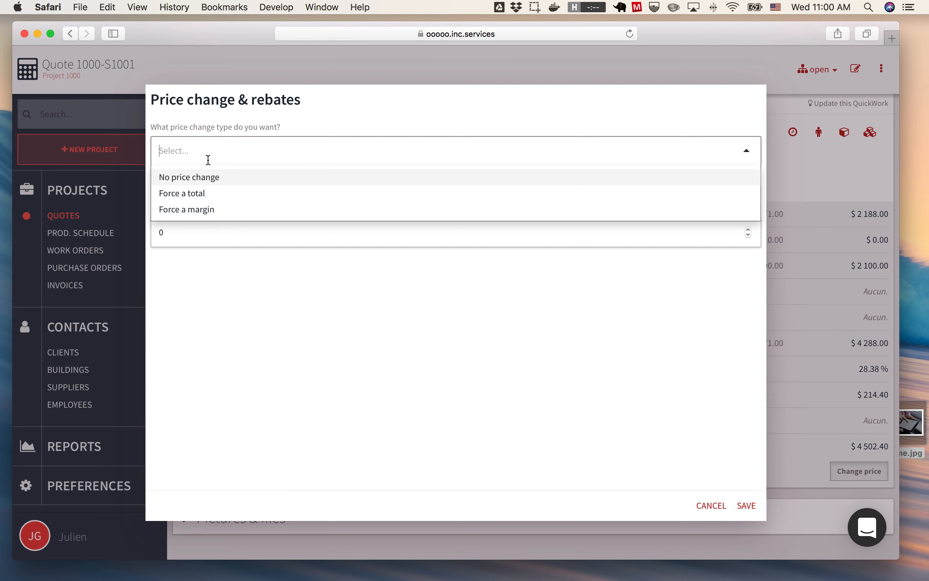
click(210, 204)
click(190, 187)
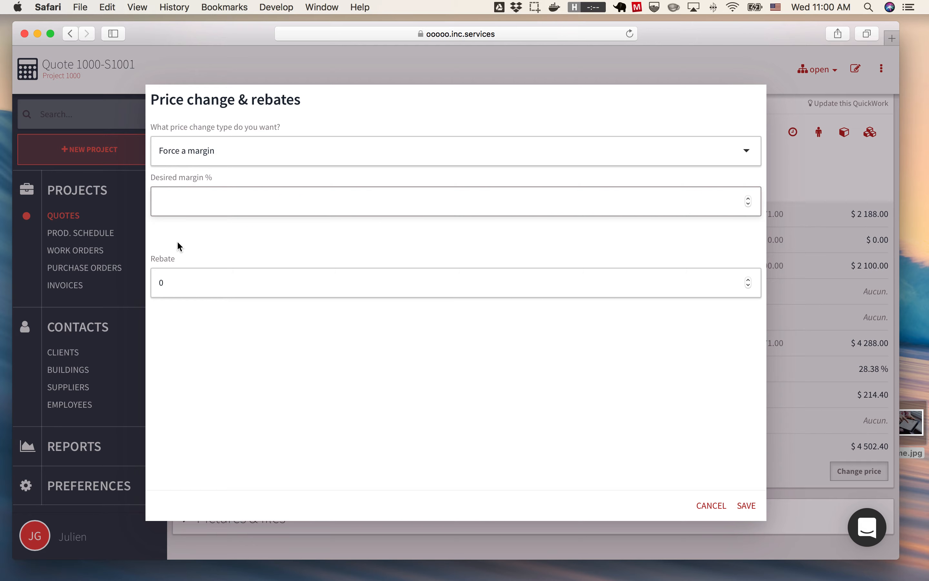
text(25)
click(199, 244)
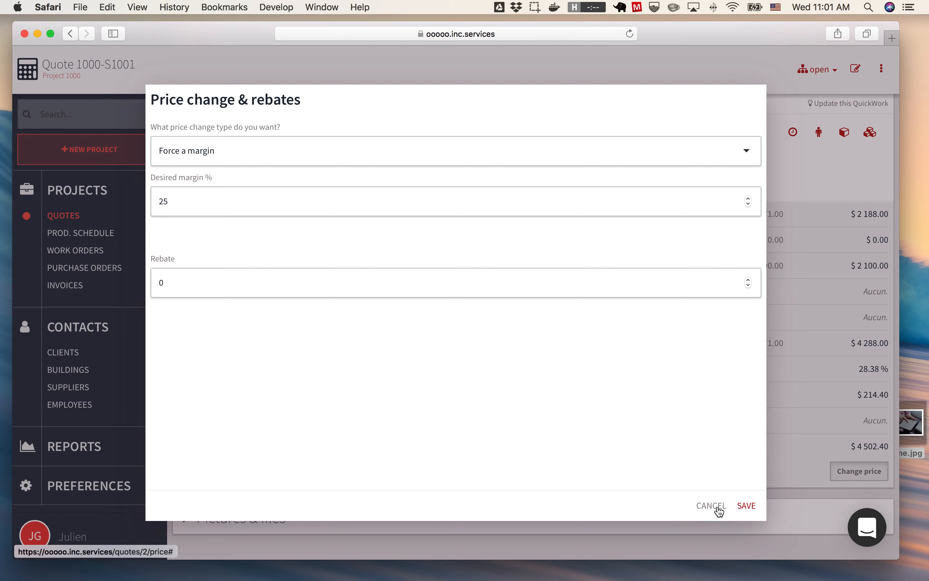
click(747, 506)
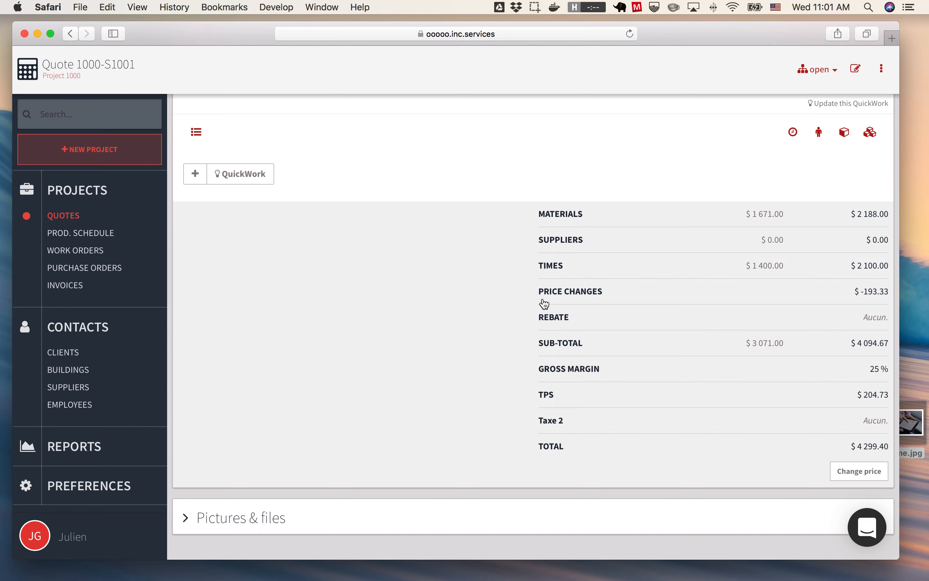
Examine the price changes, gross margin and total in the quote's summary.
drag(541, 292, 889, 292)
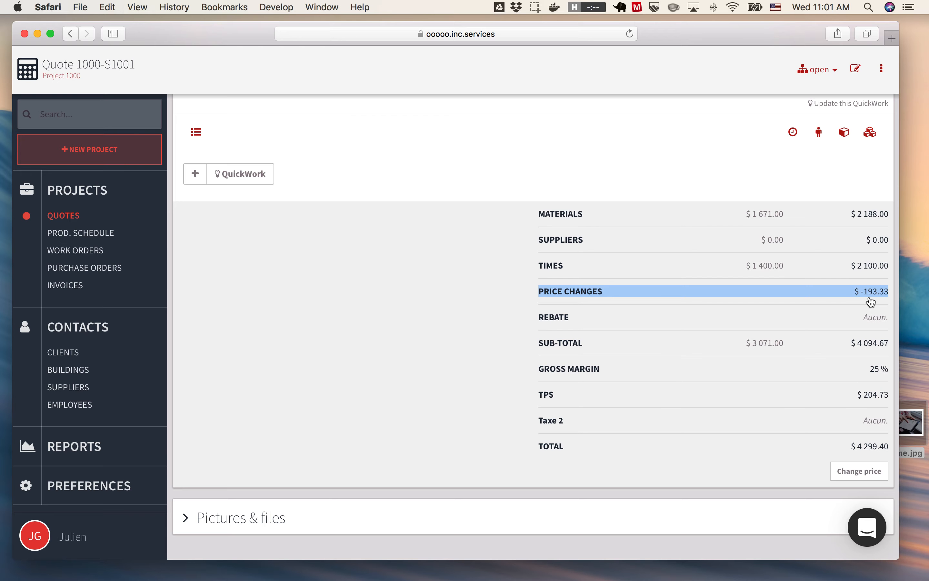
click(863, 306)
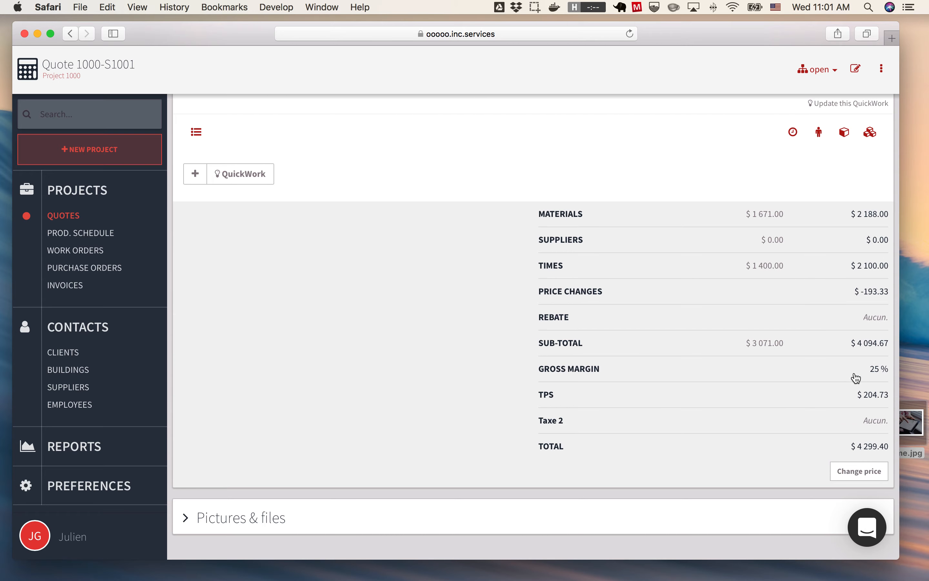
drag(869, 370, 883, 369)
click(892, 448)
Attach home.jpg from the Desktop to the quote's Pictures & files section.
scroll(391, 339, down, 3)
click(261, 424)
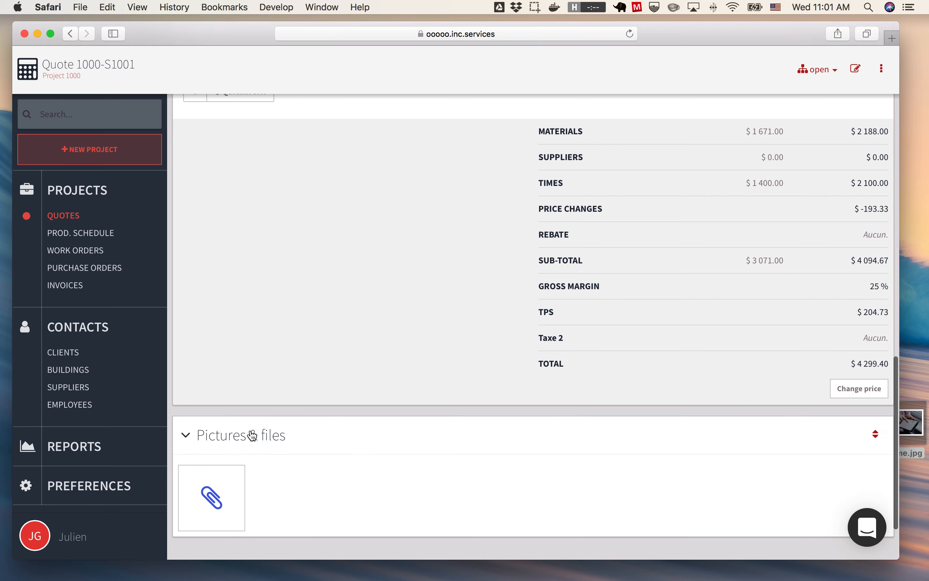
scroll(303, 484, down, 2)
click(215, 422)
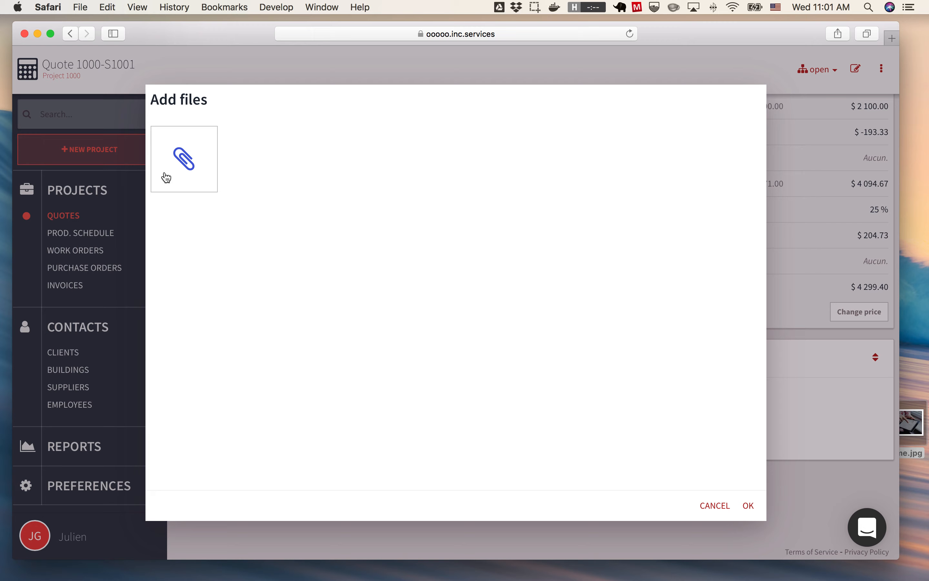
click(173, 163)
drag(912, 423, 615, 245)
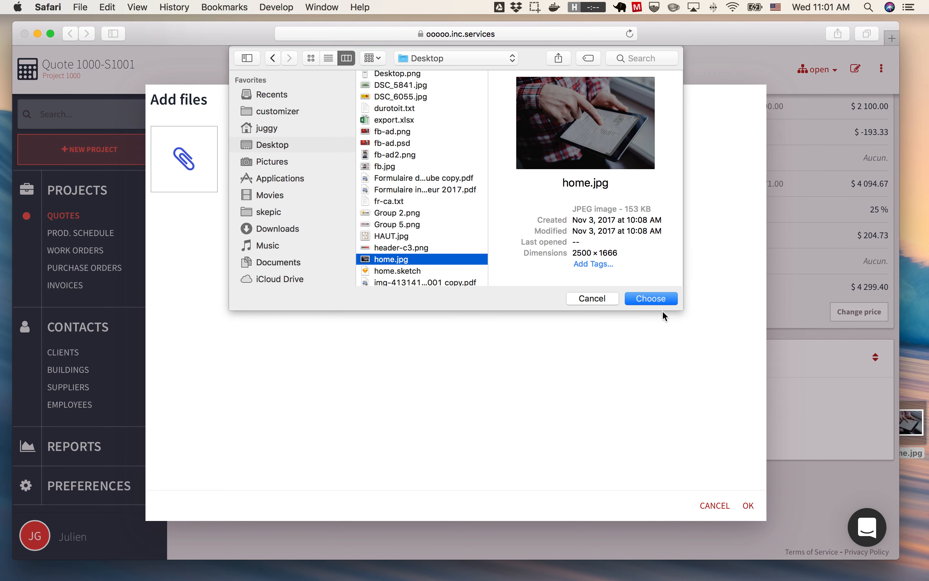
click(654, 301)
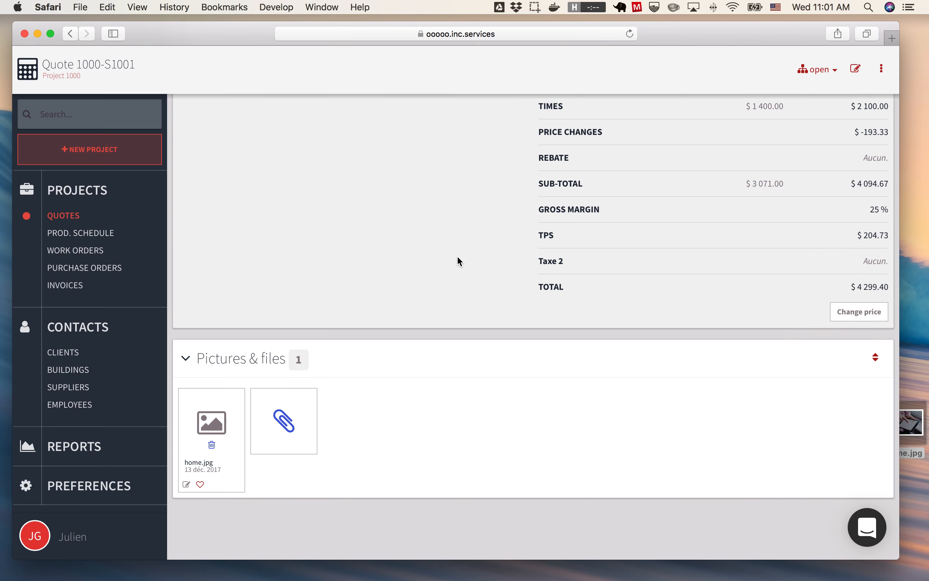
Give the home.jpg picture the description "Location of work.", save it, and mark the picture as a favourite.
click(186, 484)
click(189, 178)
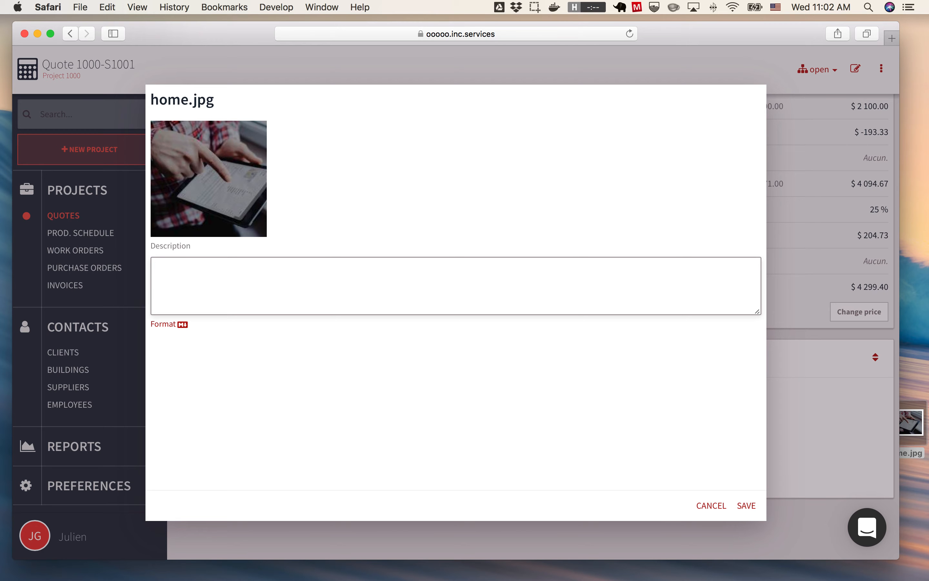
text(Location of work.)
click(746, 505)
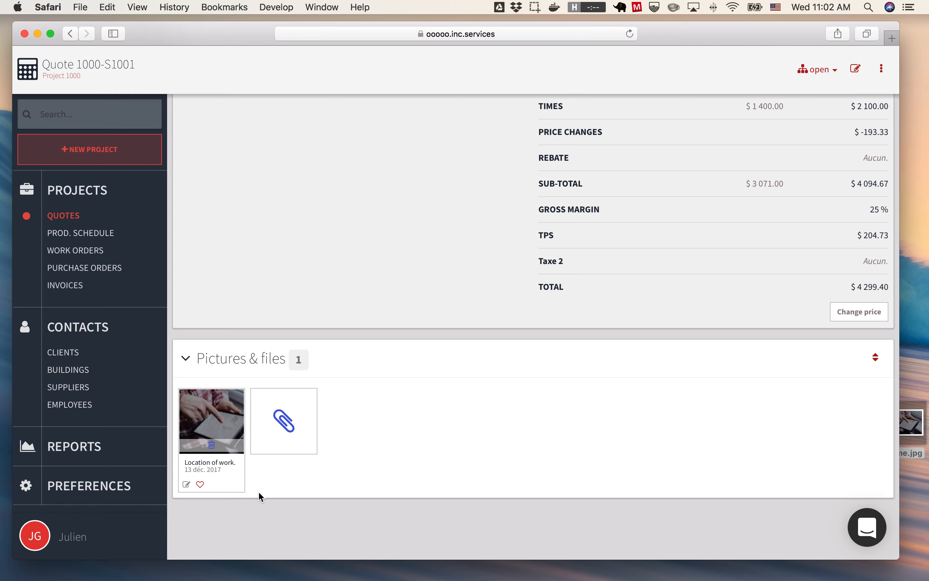
click(200, 485)
Open the email form for sending the quote and review its subject, recipient, sender, PDF attachment and message fields.
scroll(496, 348, up, 10)
scroll(494, 344, up, 10)
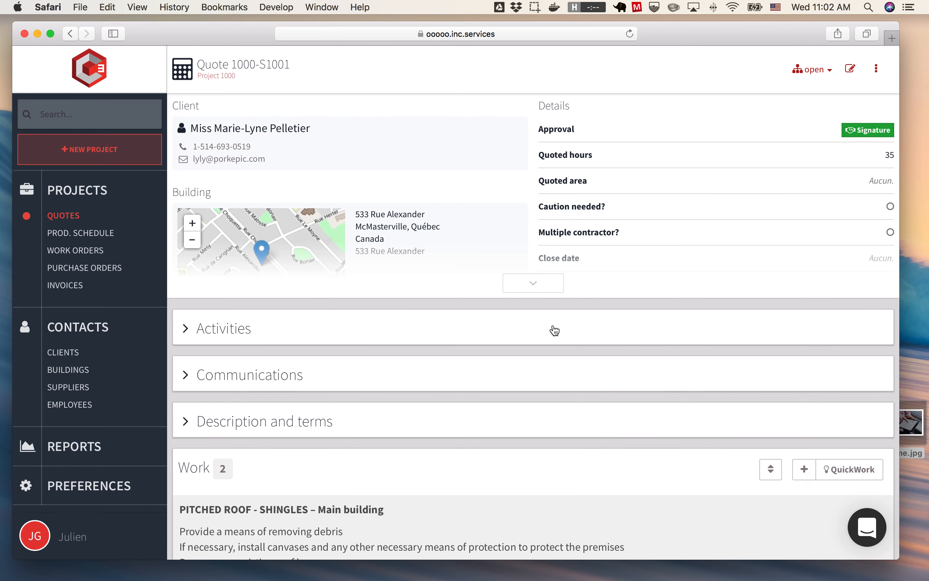
click(876, 69)
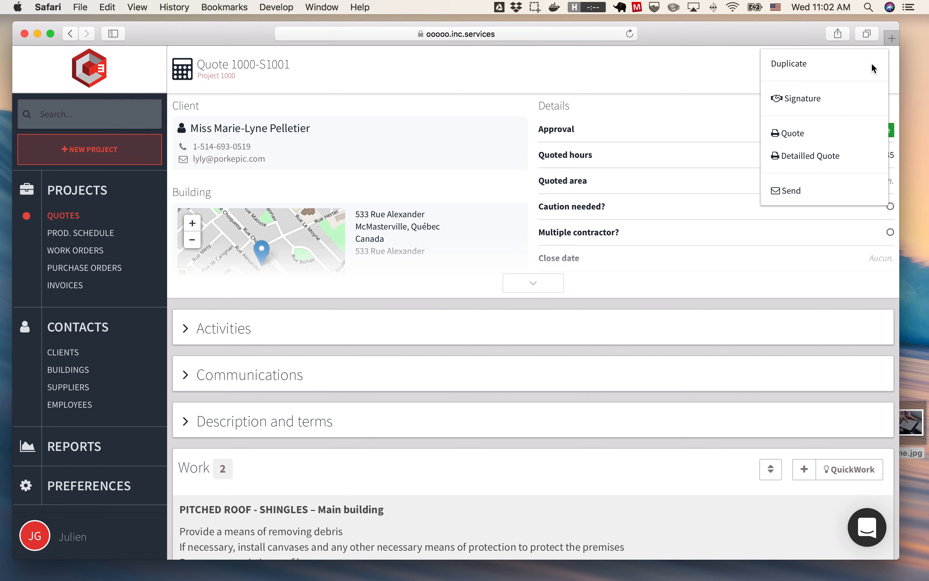
click(824, 191)
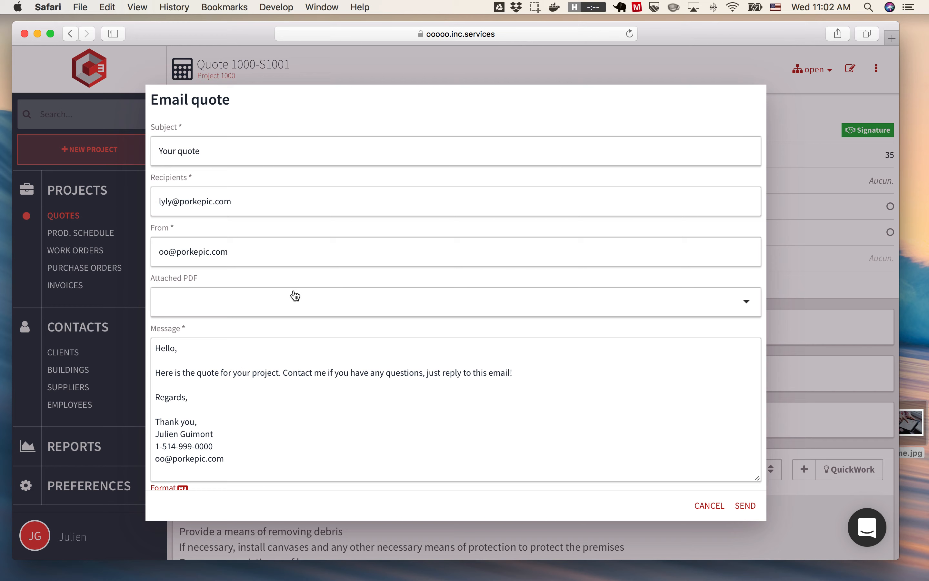
scroll(257, 378, down, 5)
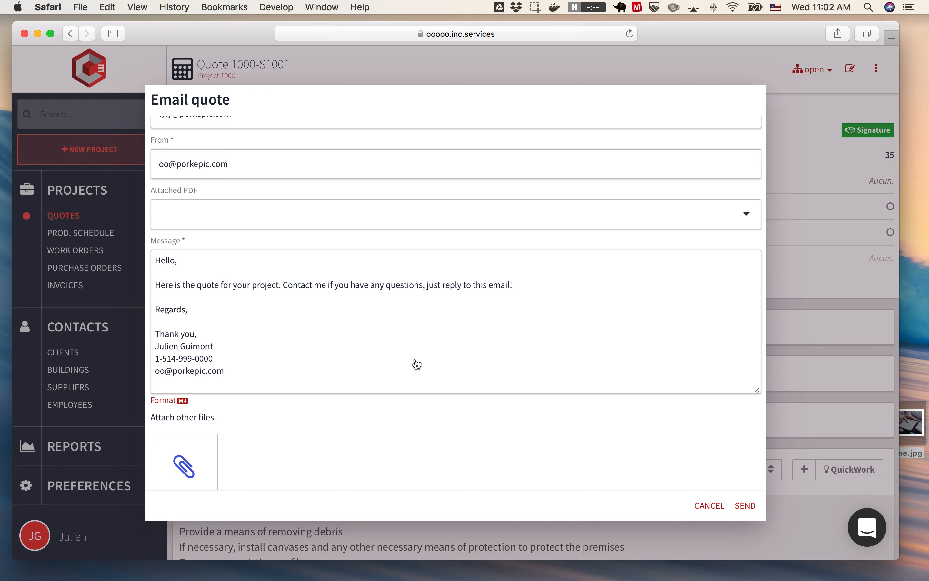
scroll(377, 333, up, 3)
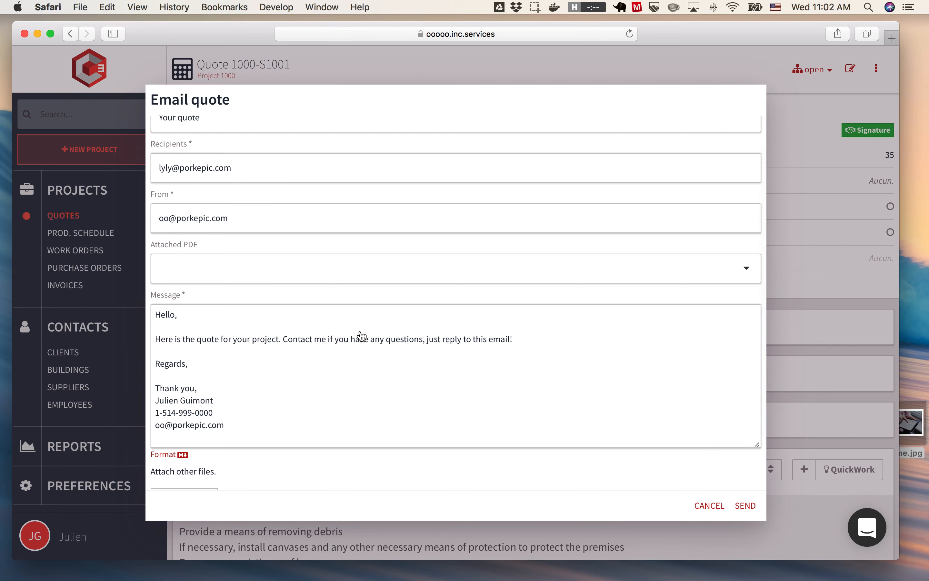
scroll(230, 230, up, 2)
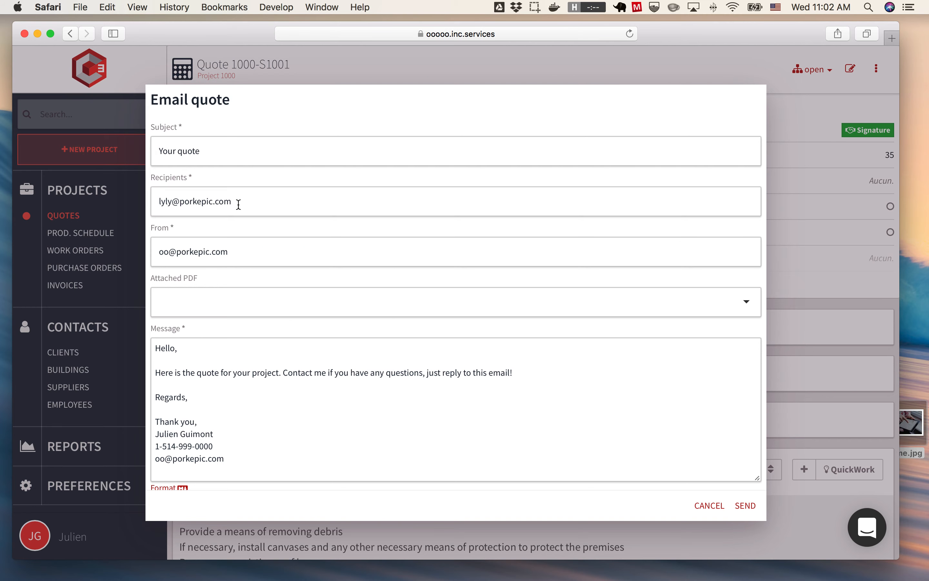
Send the "Your quote" email to the client and agree to mark the quote as presented.
click(250, 256)
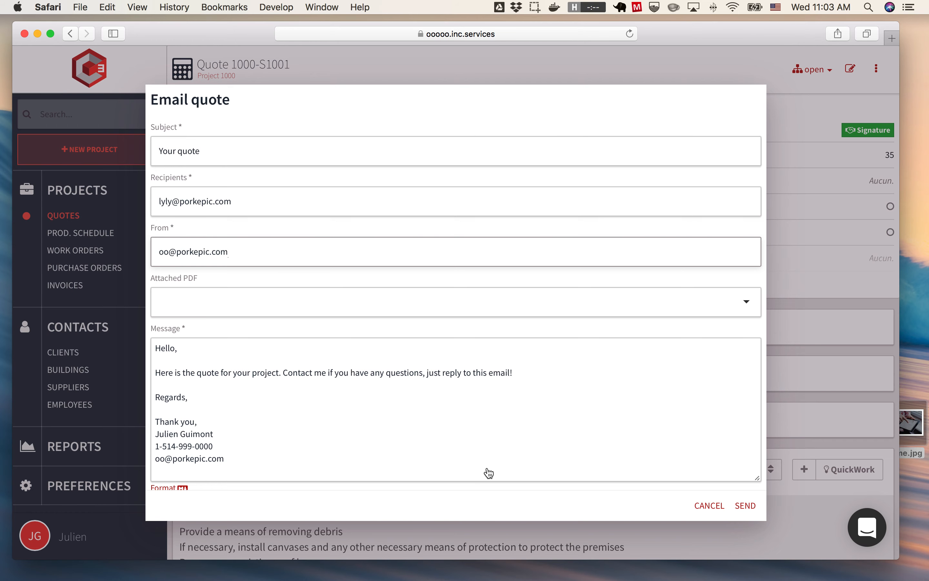
click(749, 510)
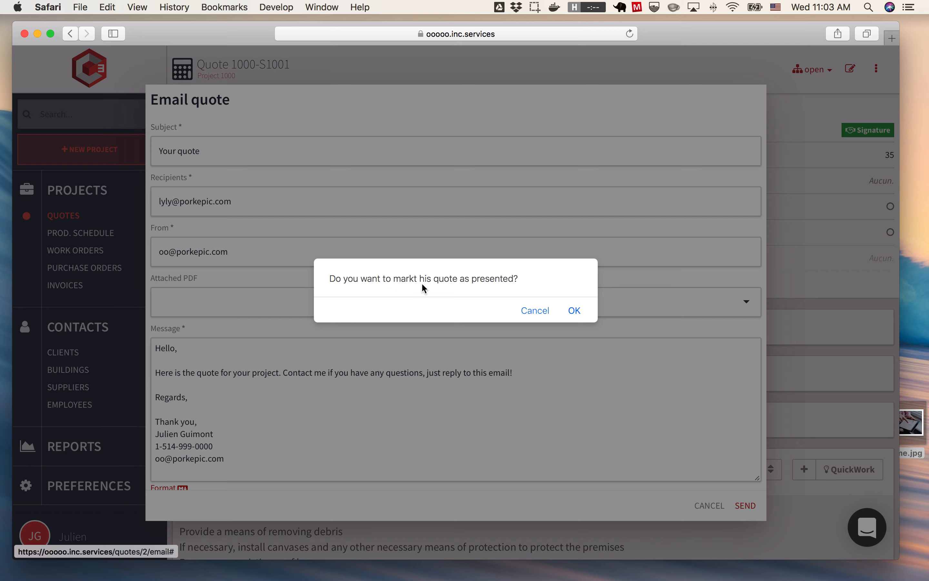
click(574, 311)
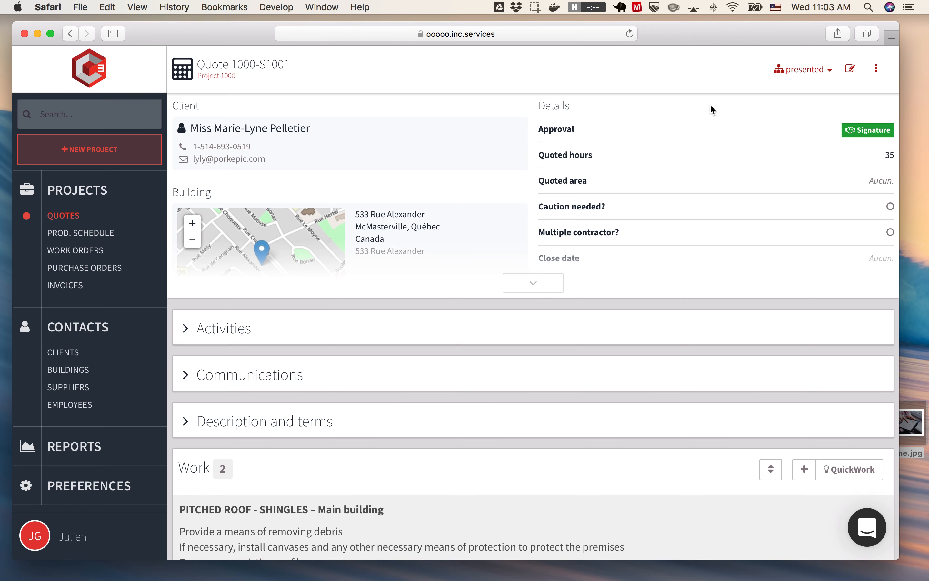
Expand the quote's Communications section and refresh it to check the delivery status of the sent email.
click(302, 384)
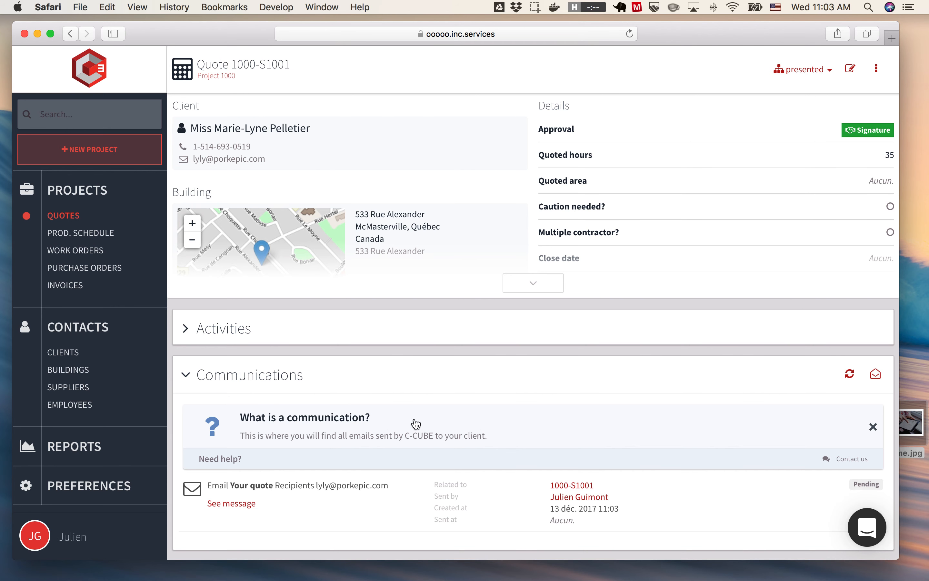
scroll(412, 421, down, 4)
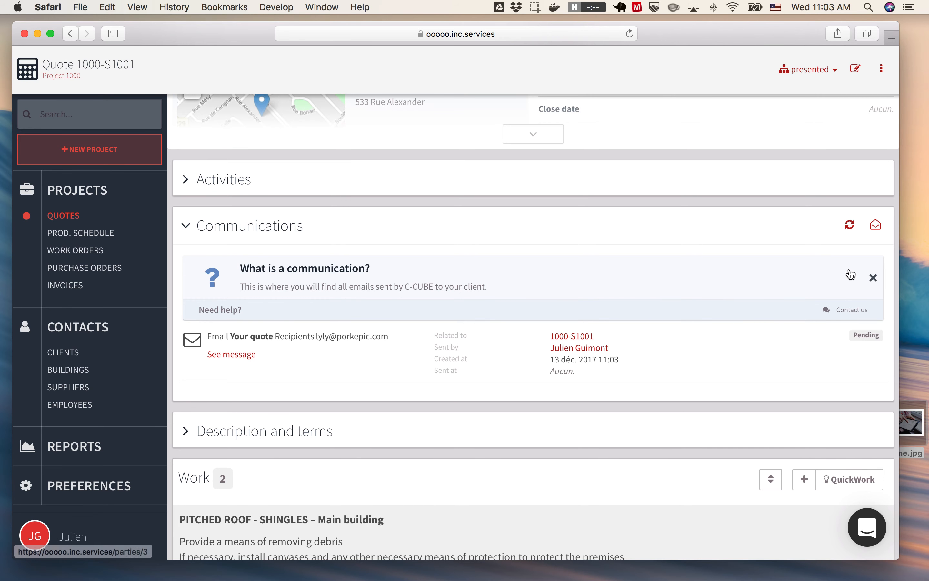
click(849, 231)
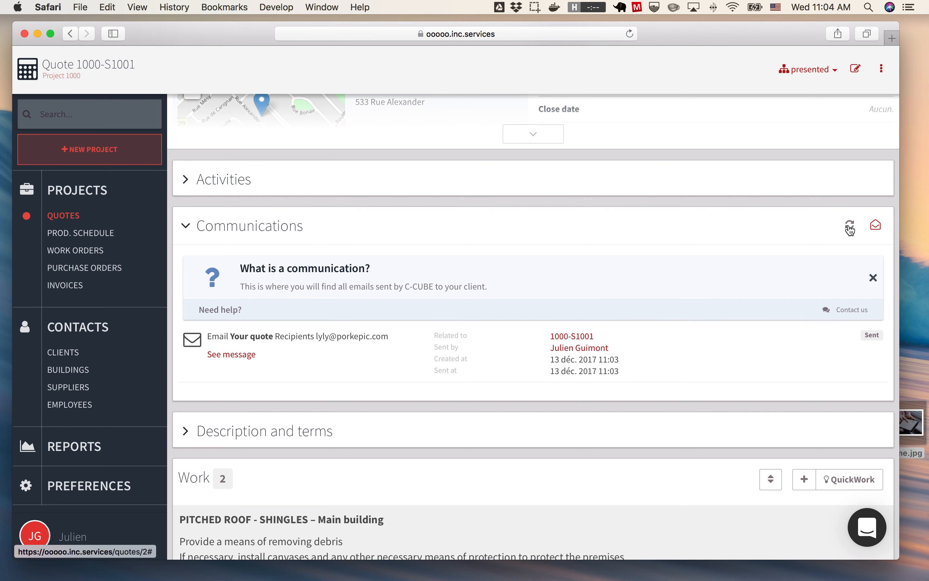
click(850, 228)
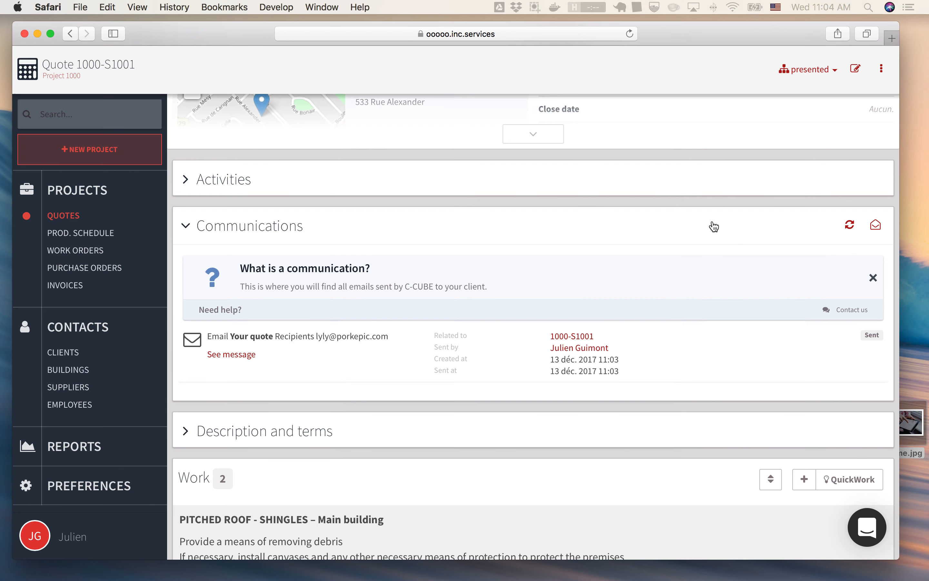
click(850, 217)
Open the Quote document for client signature and review its work description, totals, pictures and terms sections.
scroll(807, 186, up, 5)
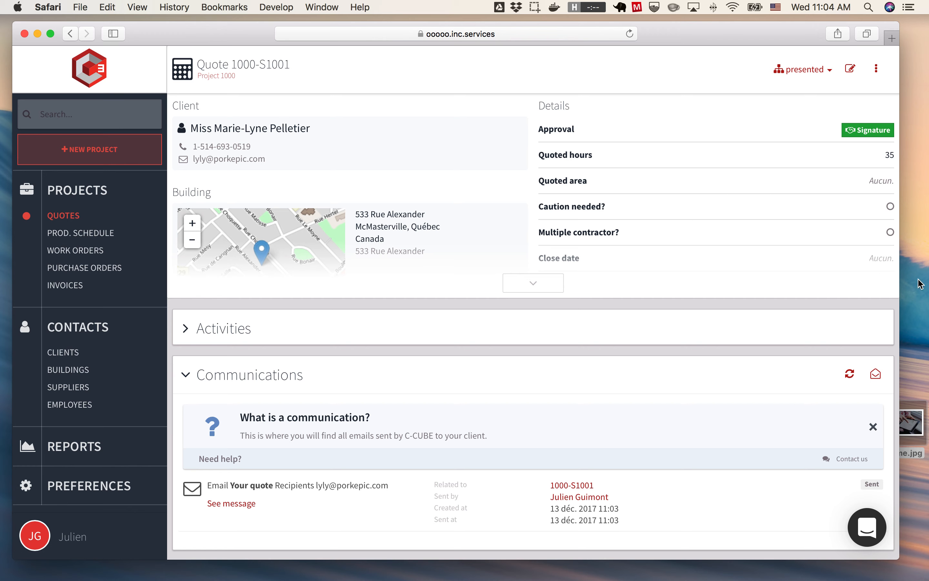
click(860, 135)
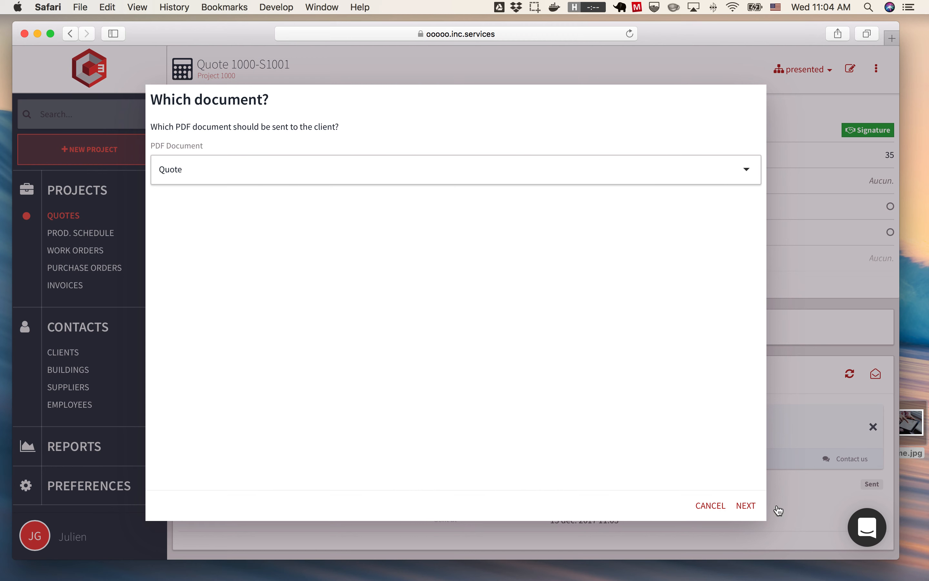
click(746, 506)
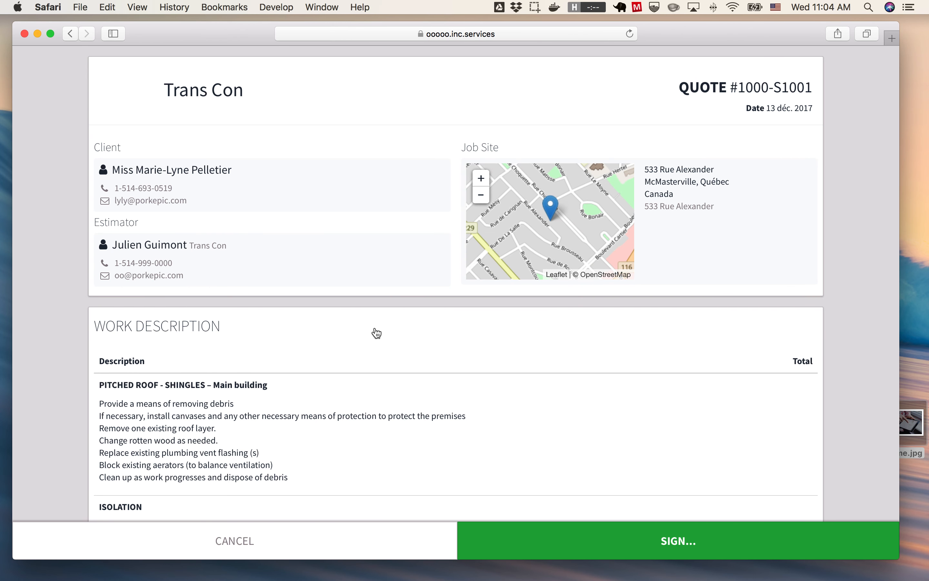
scroll(376, 332, down, 5)
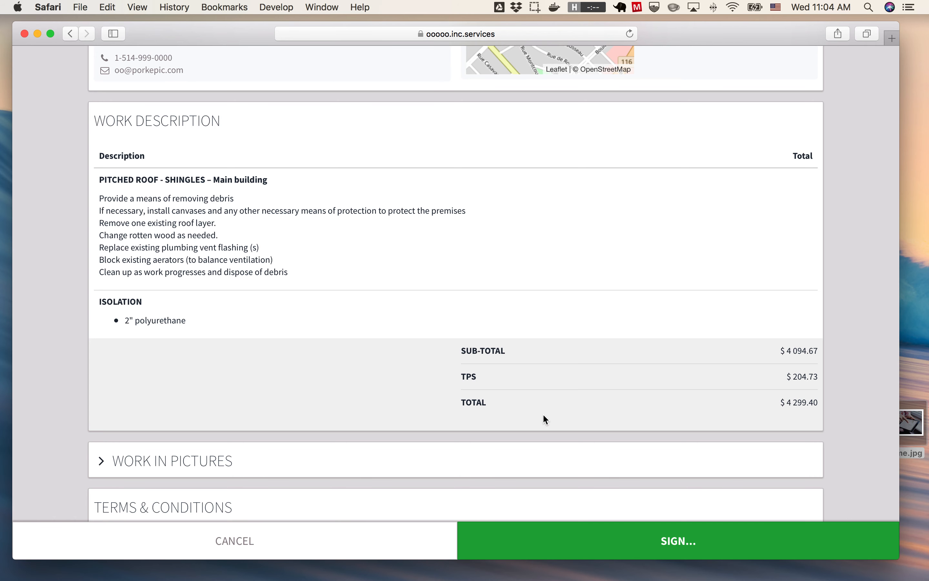
scroll(461, 421, down, 2)
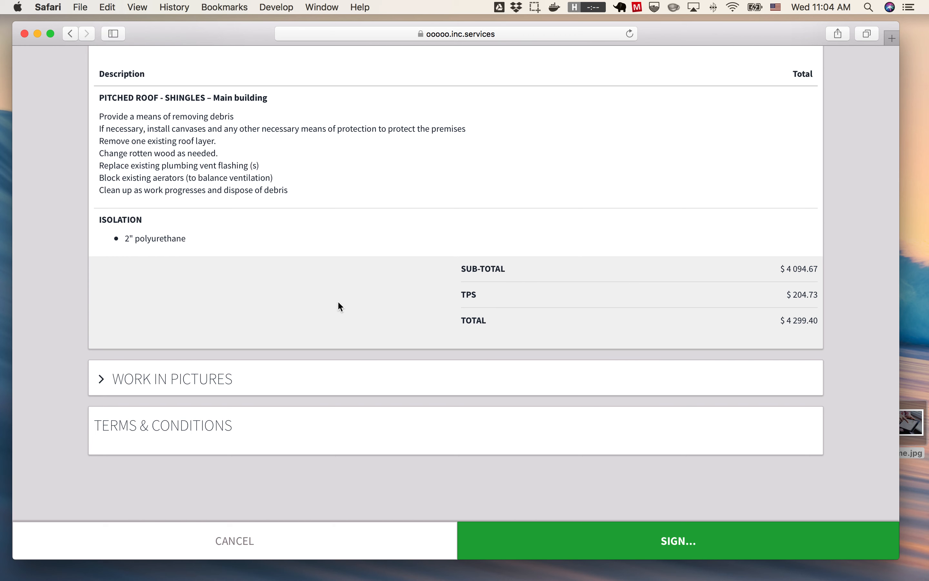
scroll(338, 302, up, 2)
scroll(338, 302, down, 2)
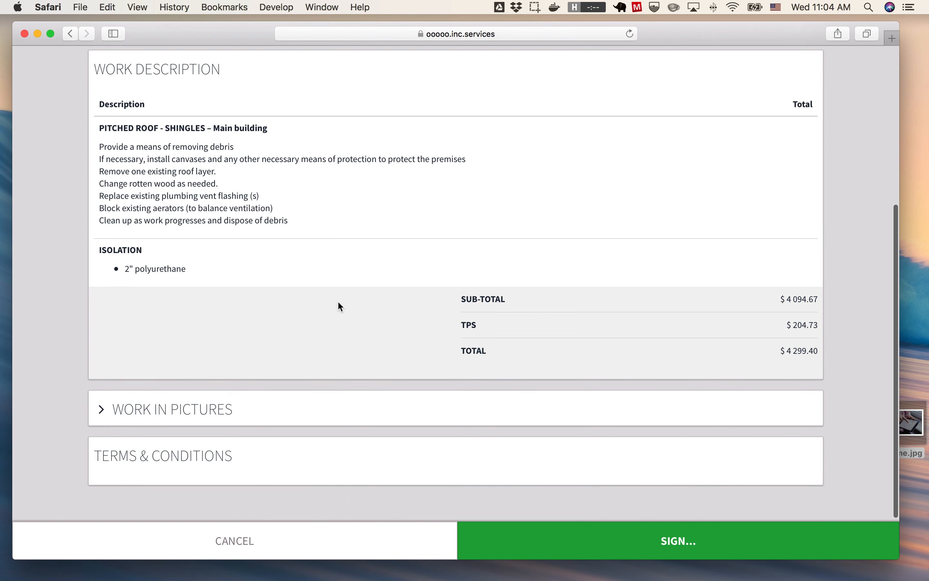
scroll(339, 306, down, 2)
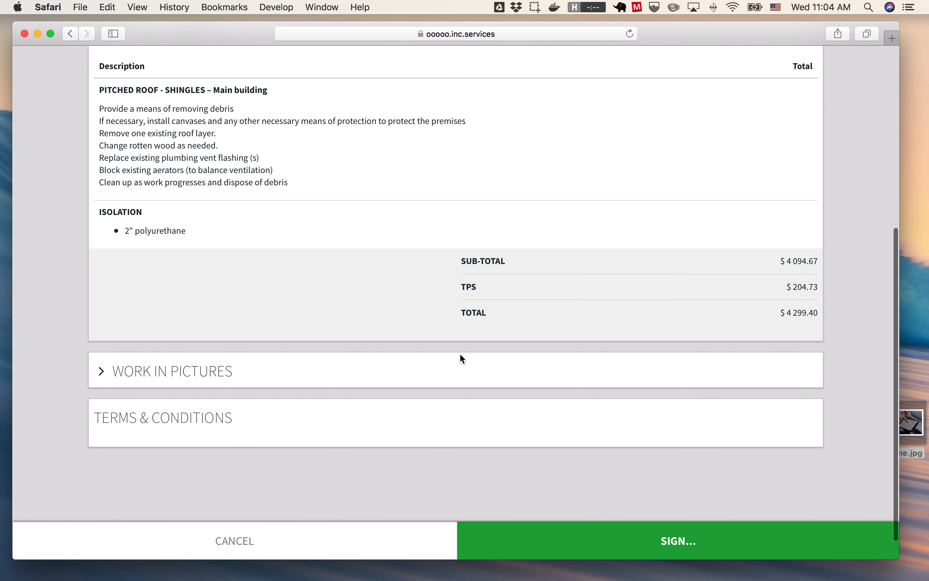
Try out signing the quote by entering the signer's name and drawing a signature, and cancel back to the quote page.
click(682, 553)
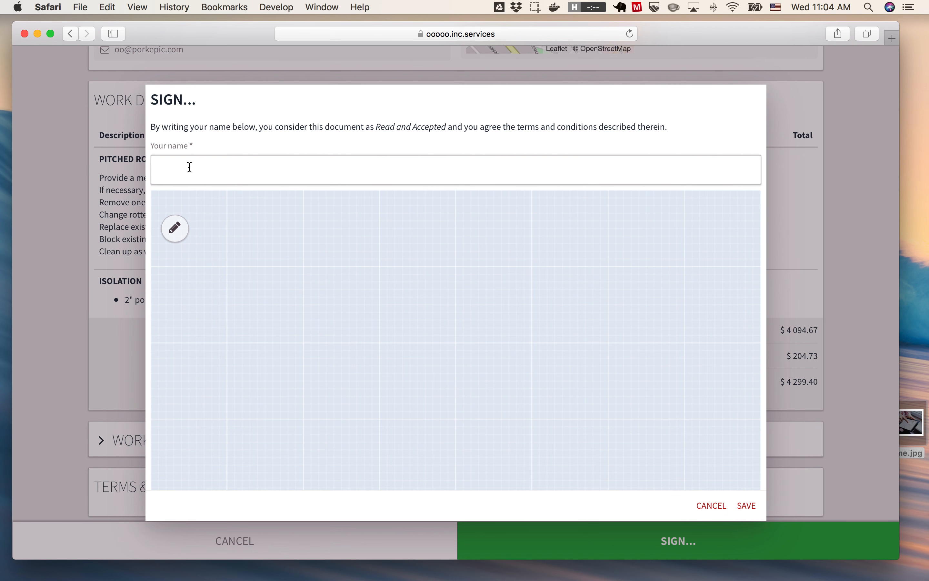
click(190, 167)
text(julien)
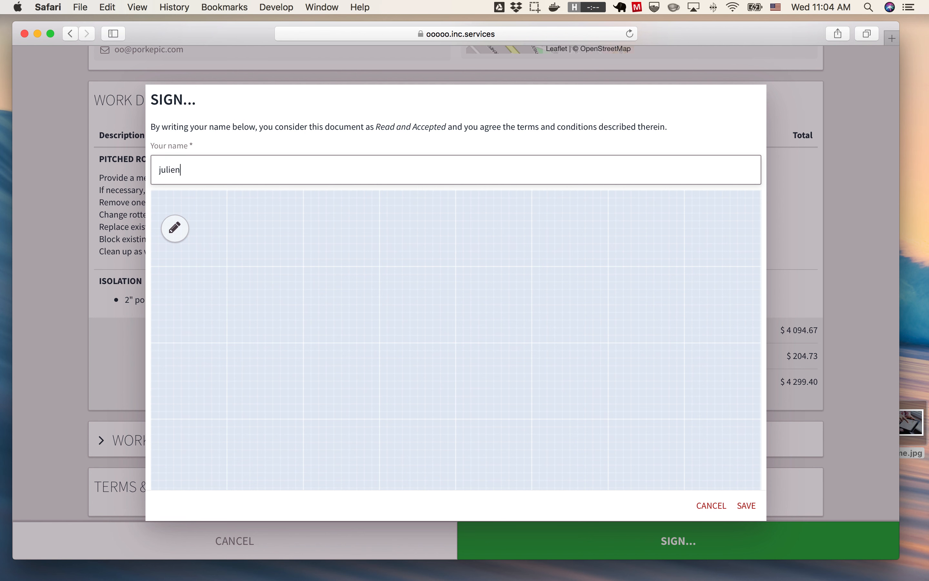
right_click(273, 294)
click(253, 311)
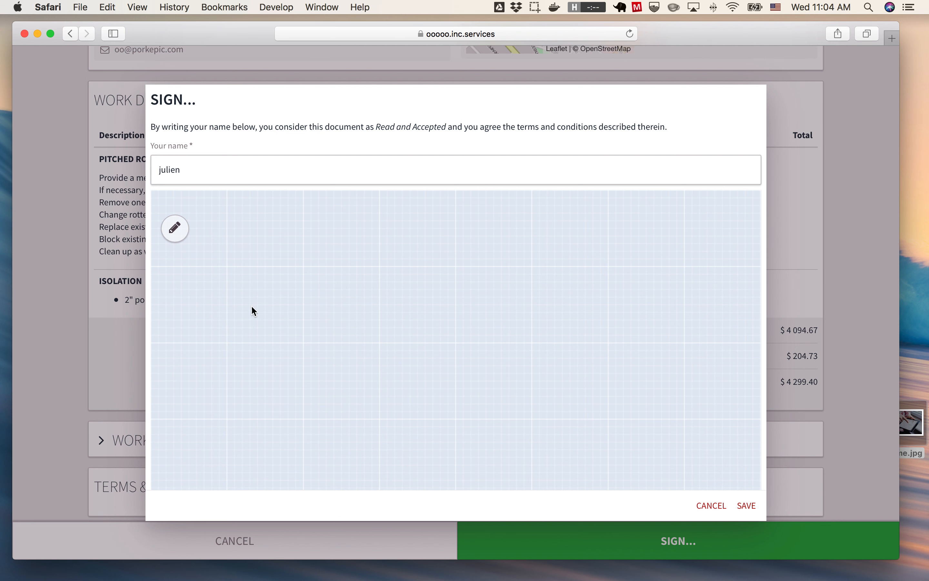
mouse_move(253, 315)
mouse_down()
mouse_move(346, 226)
mouse_move(412, 357)
mouse_move(593, 295)
mouse_move(761, 380)
mouse_up()
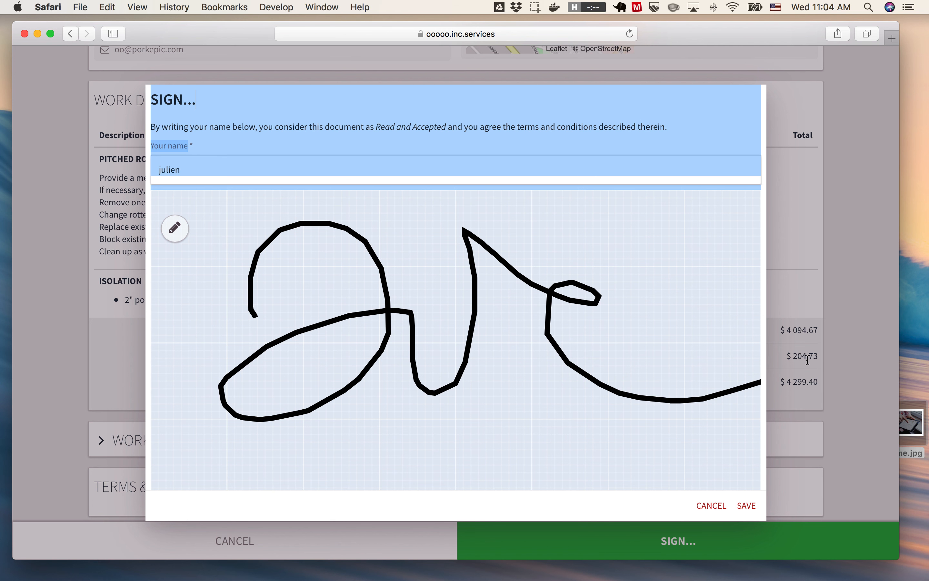
click(634, 325)
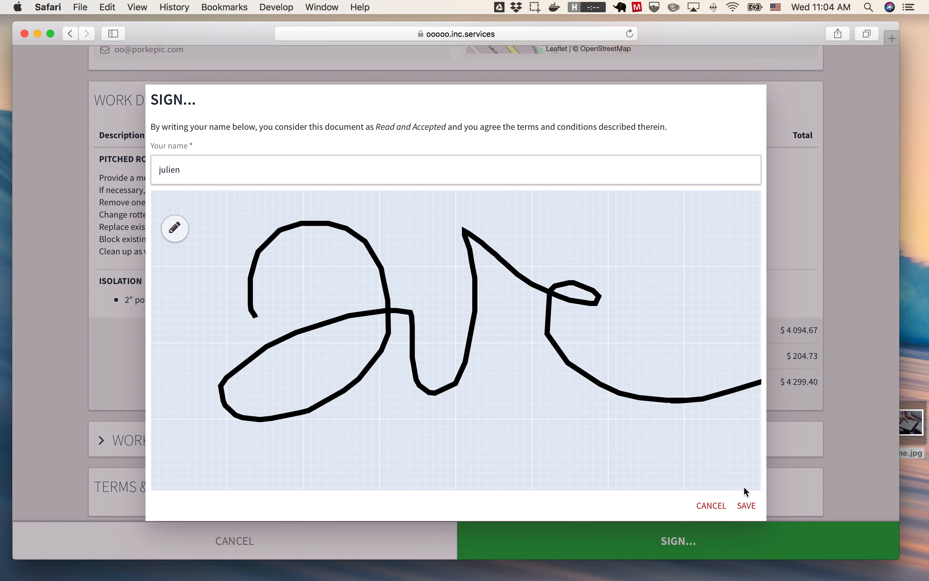
click(712, 506)
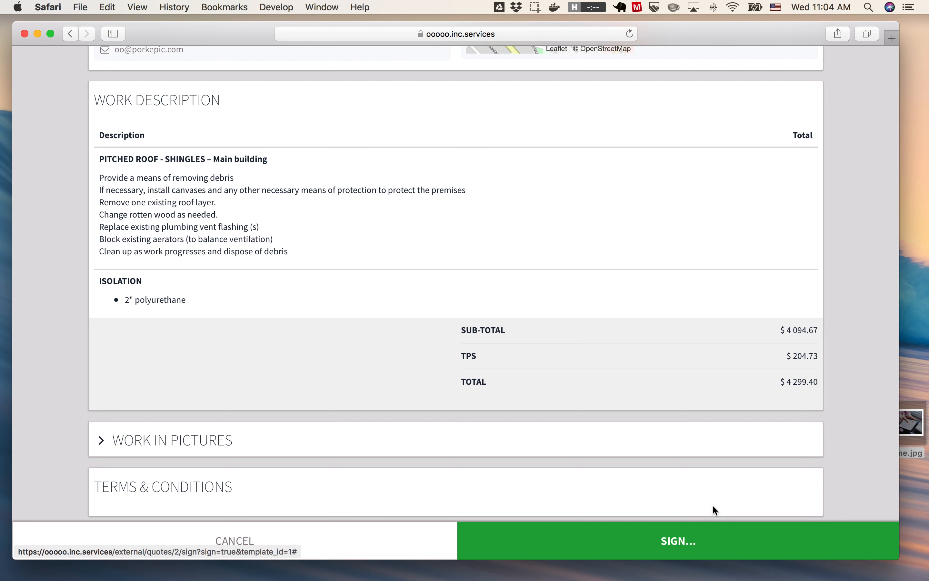
click(264, 545)
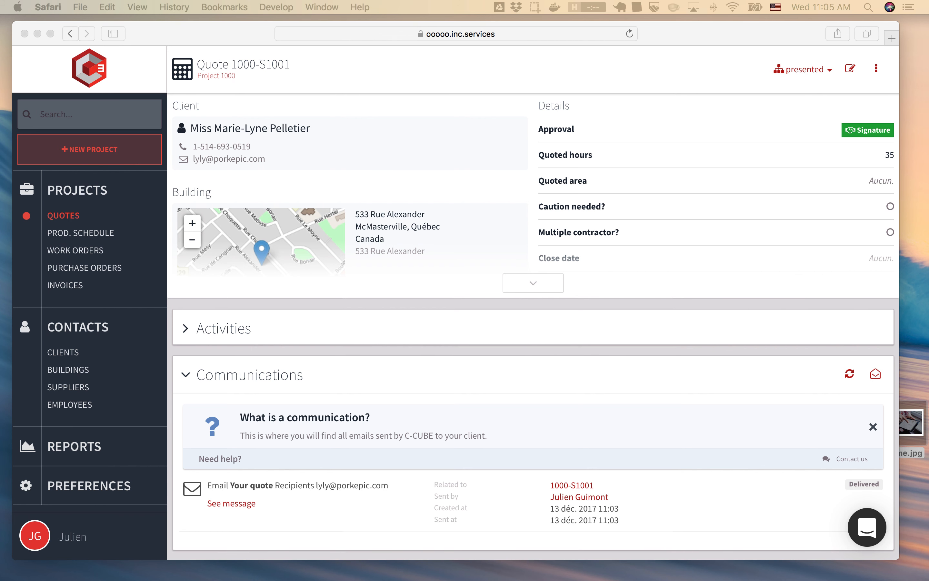
Switch to Chrome to review the client's online version of the quote, and return to the quote in Safari.
drag(494, 0, 388, 2)
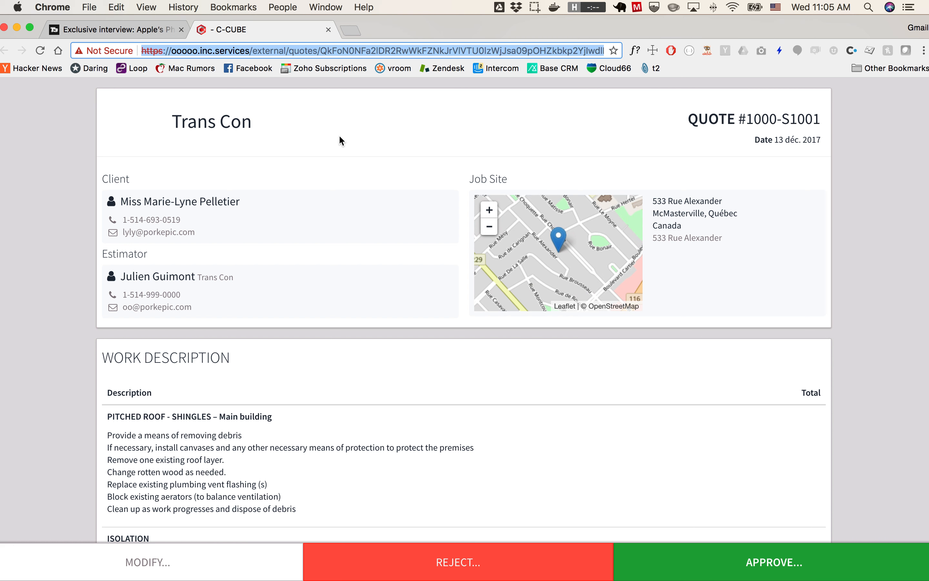
scroll(375, 292, down, 3)
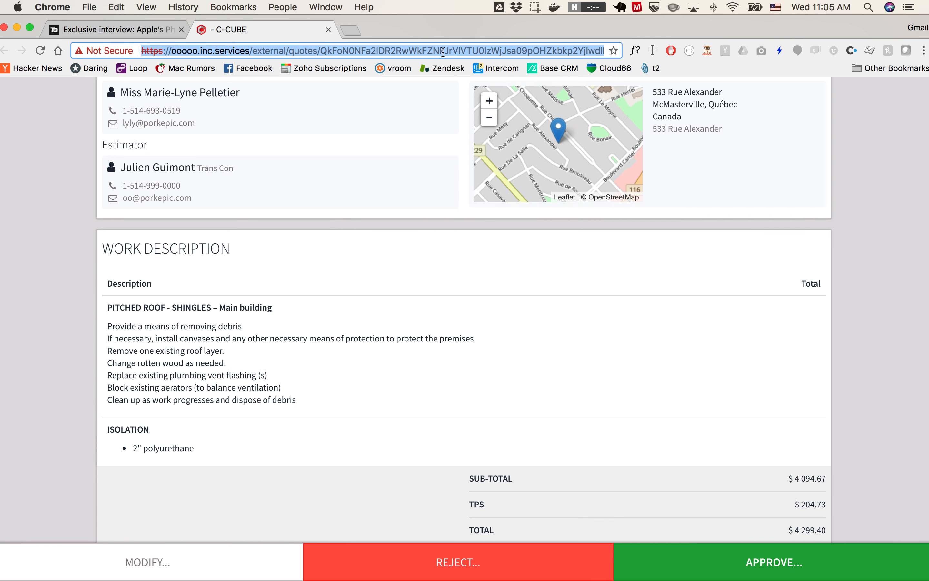
drag(441, 35, 0, 127)
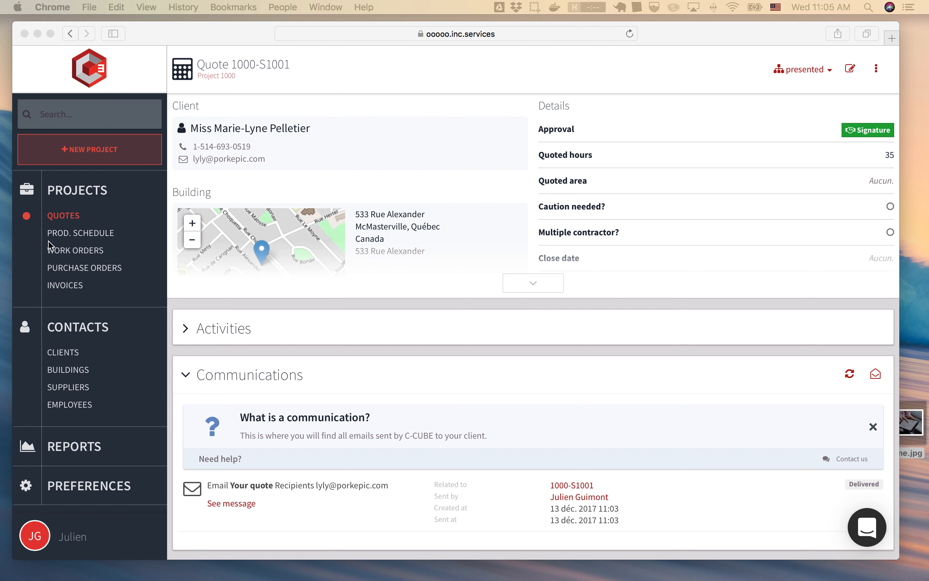
click(593, 164)
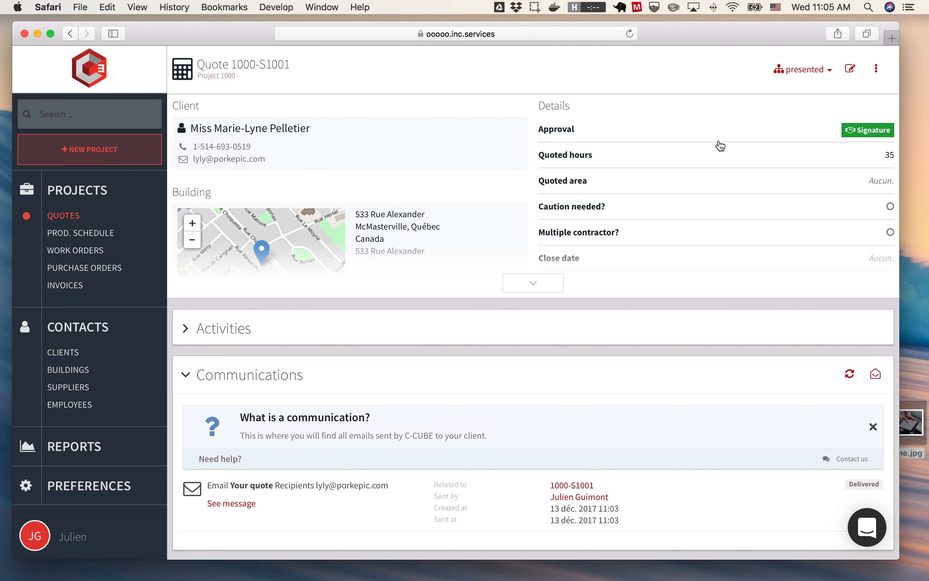
Collapse the Communications section and change the quote's status to won.
click(256, 379)
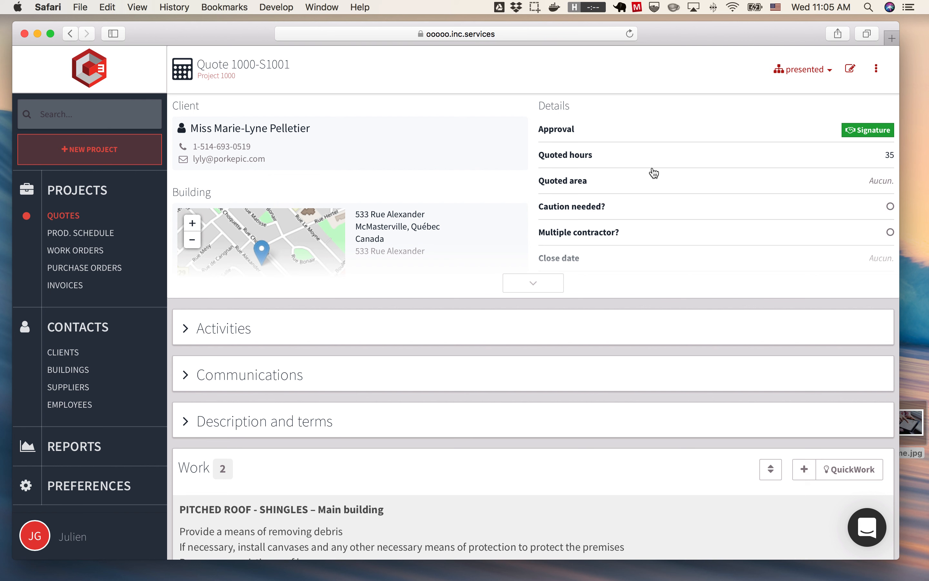
click(798, 76)
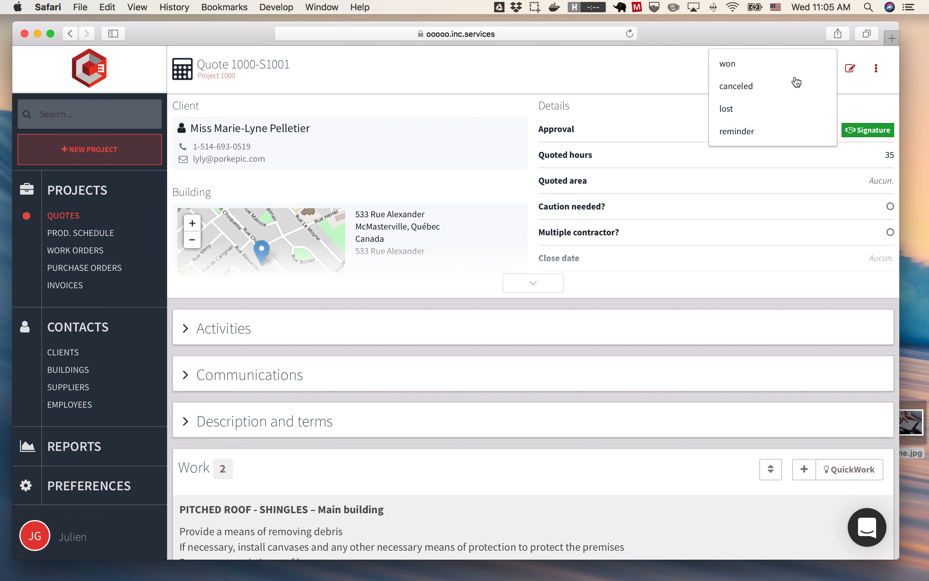
click(756, 72)
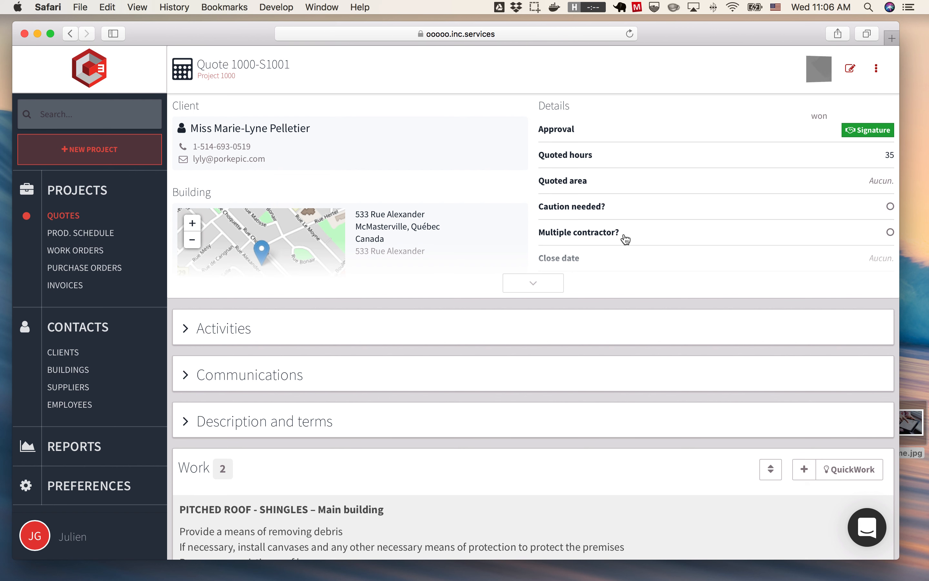
Go to the quote's parent project, expand its Work Orders section and open the work order listed there.
click(226, 77)
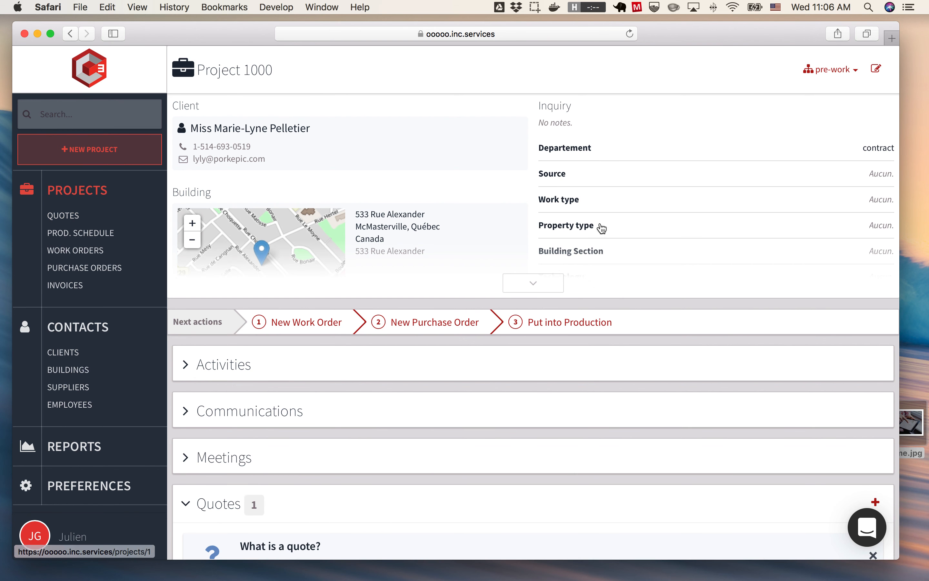
scroll(434, 434, down, 2)
click(228, 395)
scroll(357, 400, down, 3)
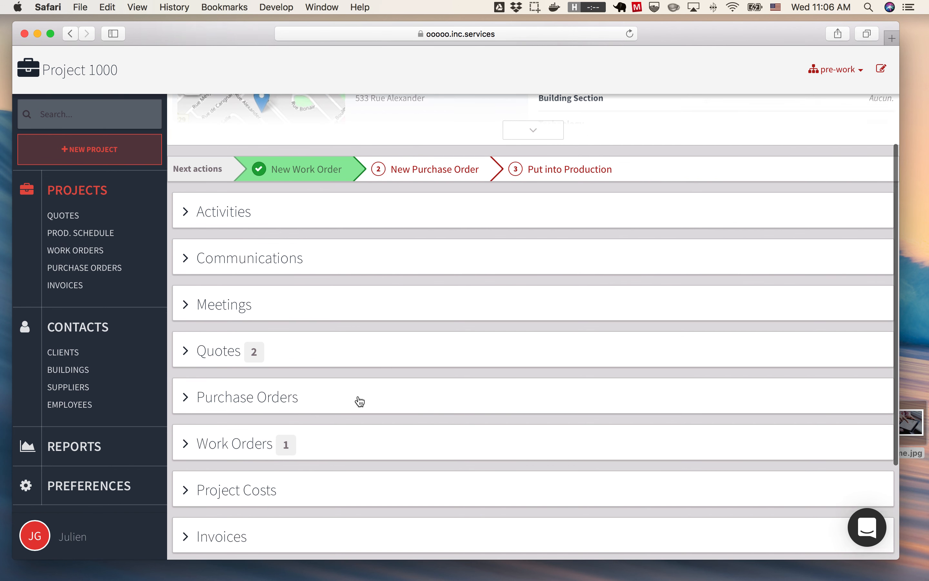
click(281, 391)
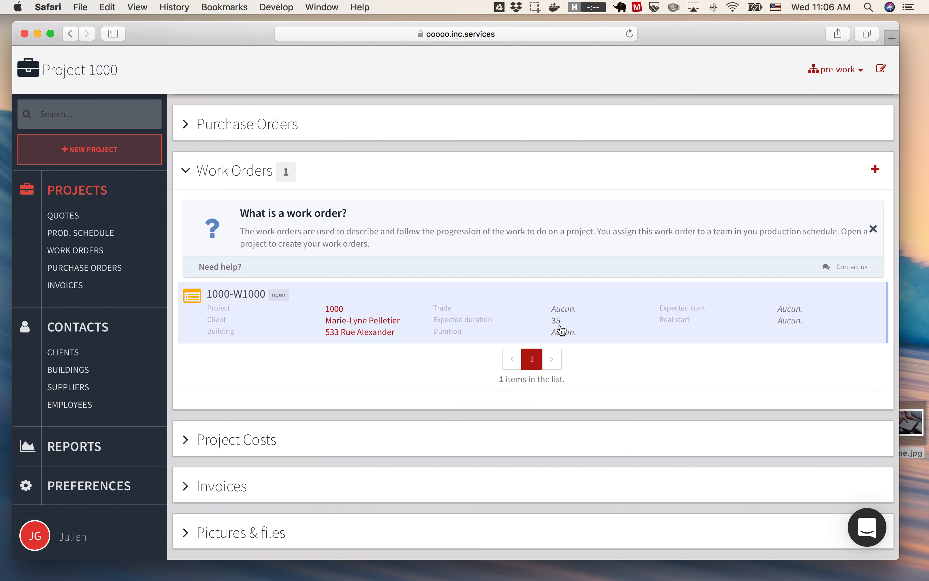
click(561, 331)
Examine the work order's Materials list and its Pictures & files section.
scroll(450, 376, down, 3)
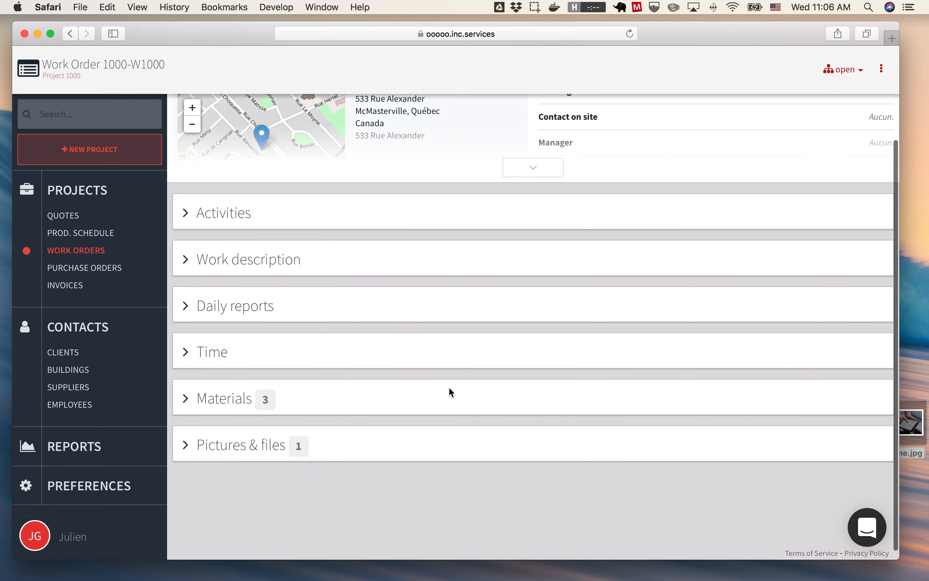
click(214, 407)
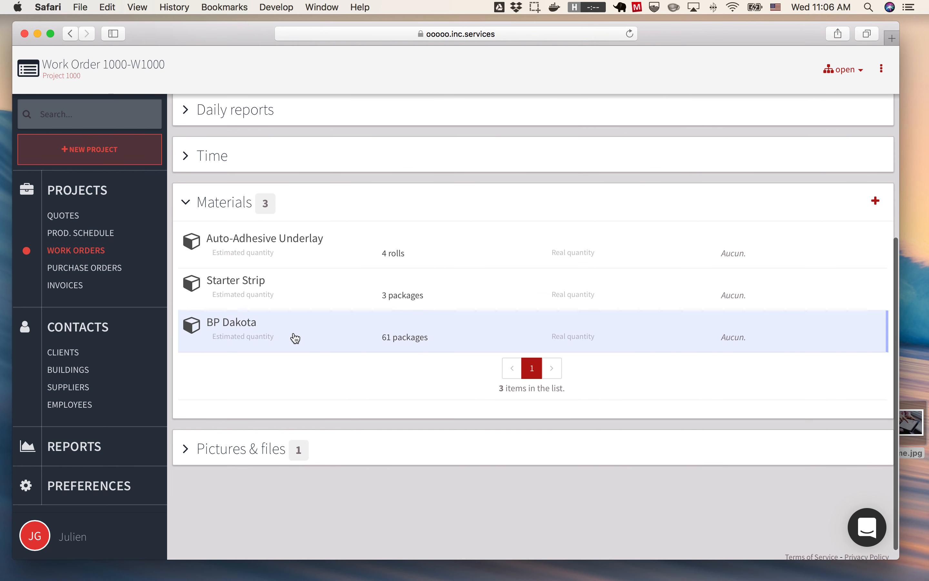
click(256, 447)
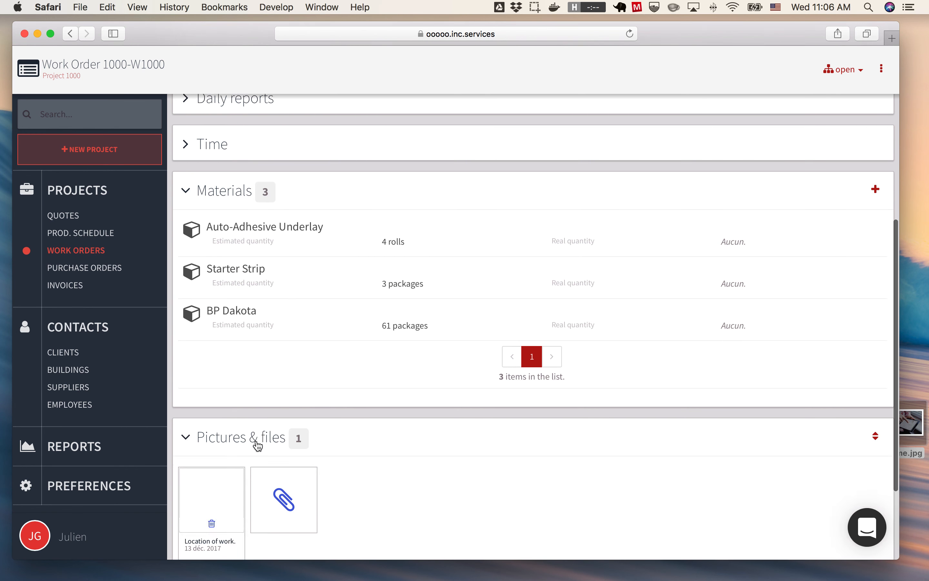
click(249, 331)
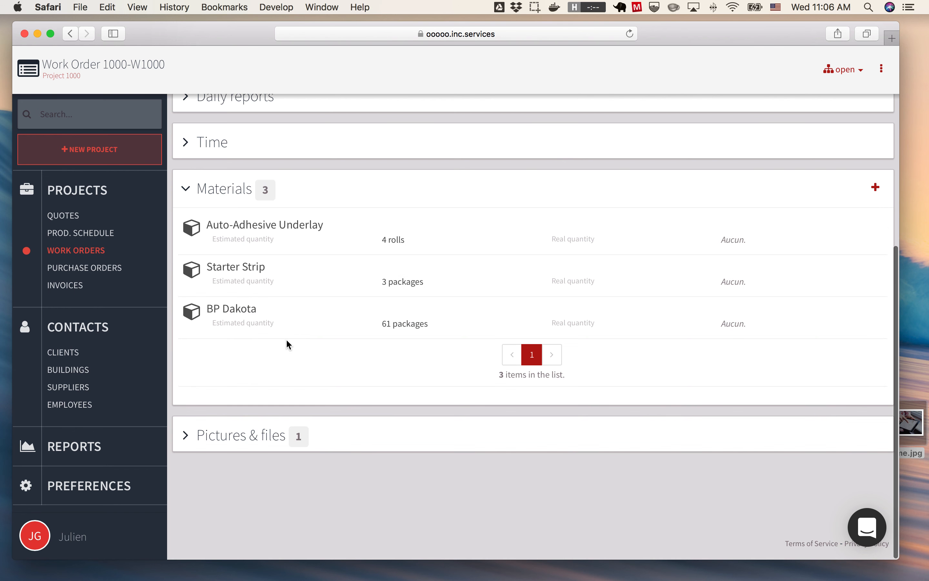
Collapse the work order's Materials section and return to its parent project, Project 1000.
click(245, 331)
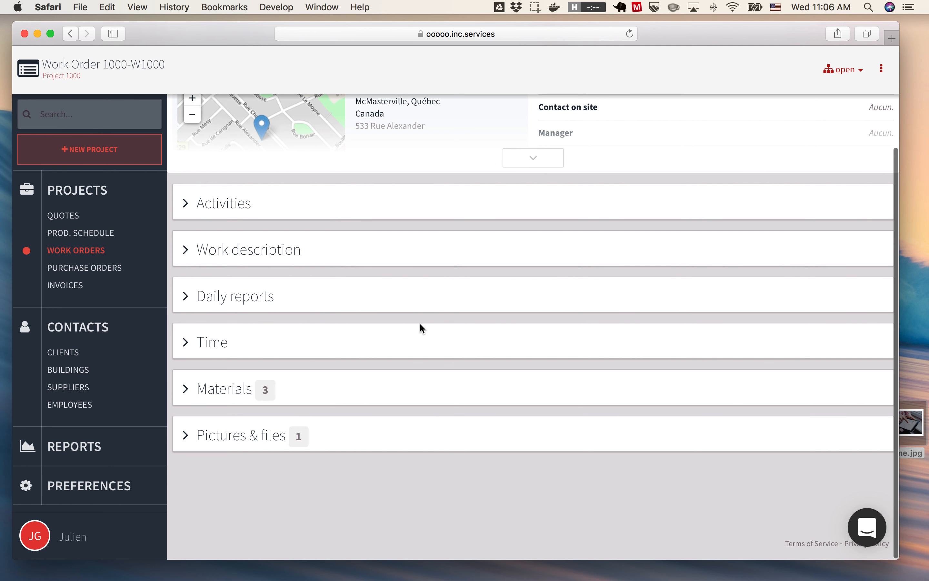
scroll(420, 325, up, 5)
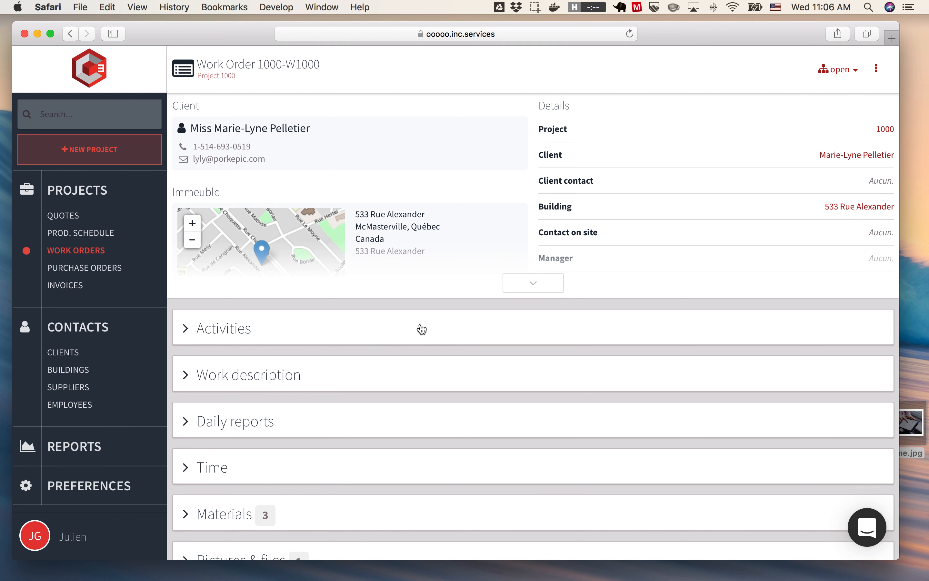
click(230, 76)
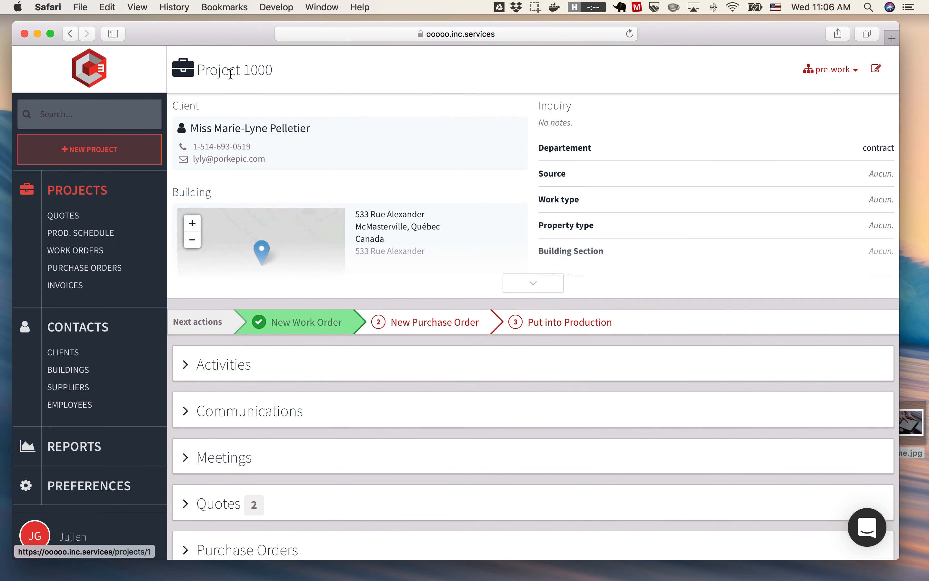
Collapse the project's Work Orders section and open the support chat's Conversations window.
scroll(387, 366, down, 4)
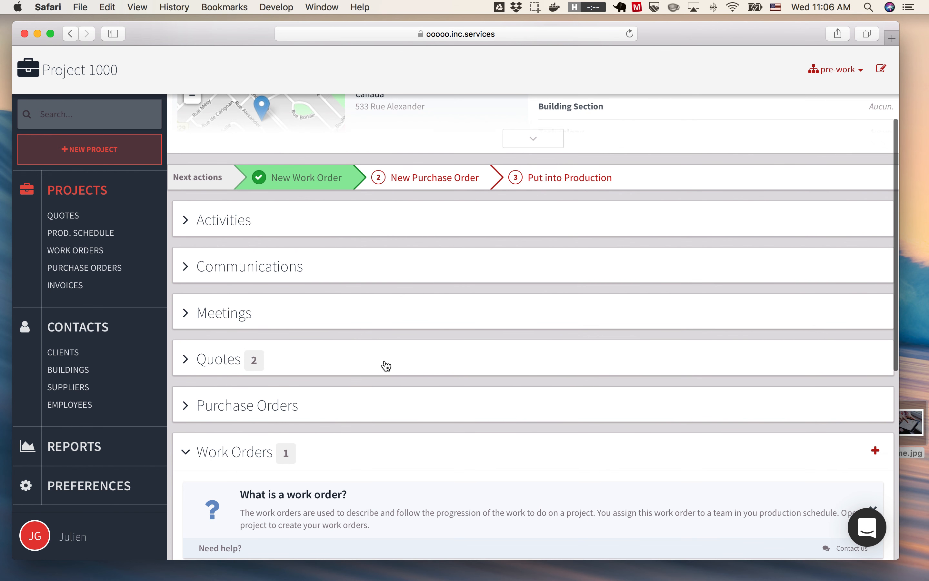
click(229, 458)
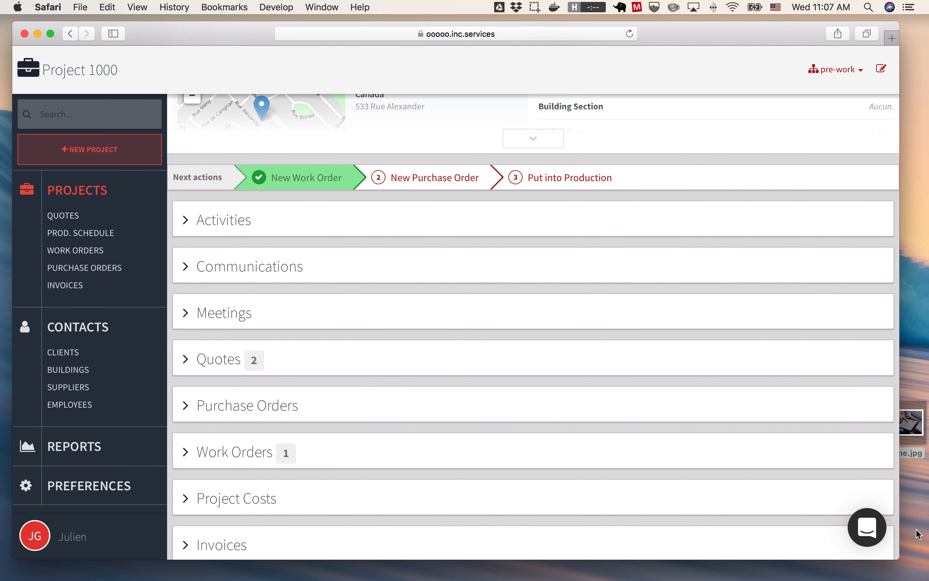
click(863, 538)
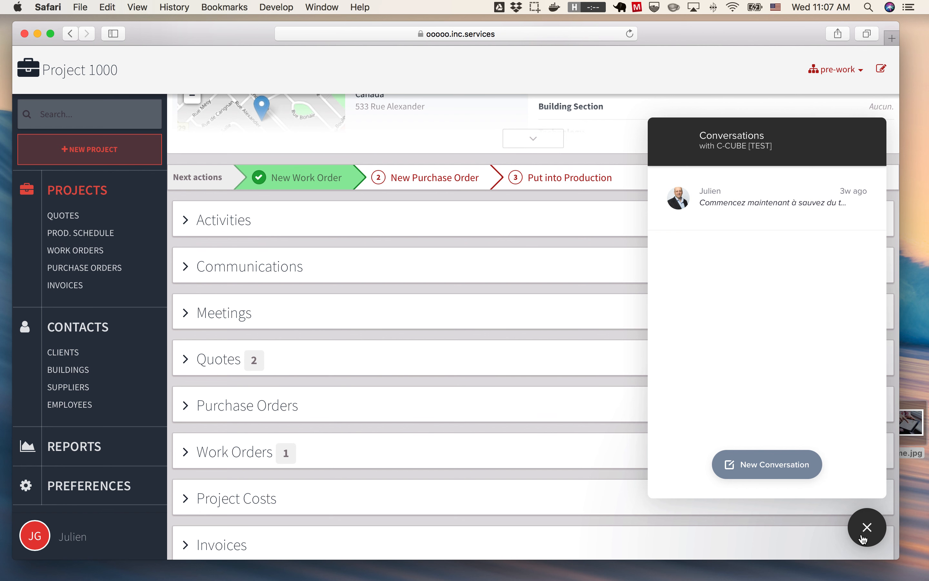